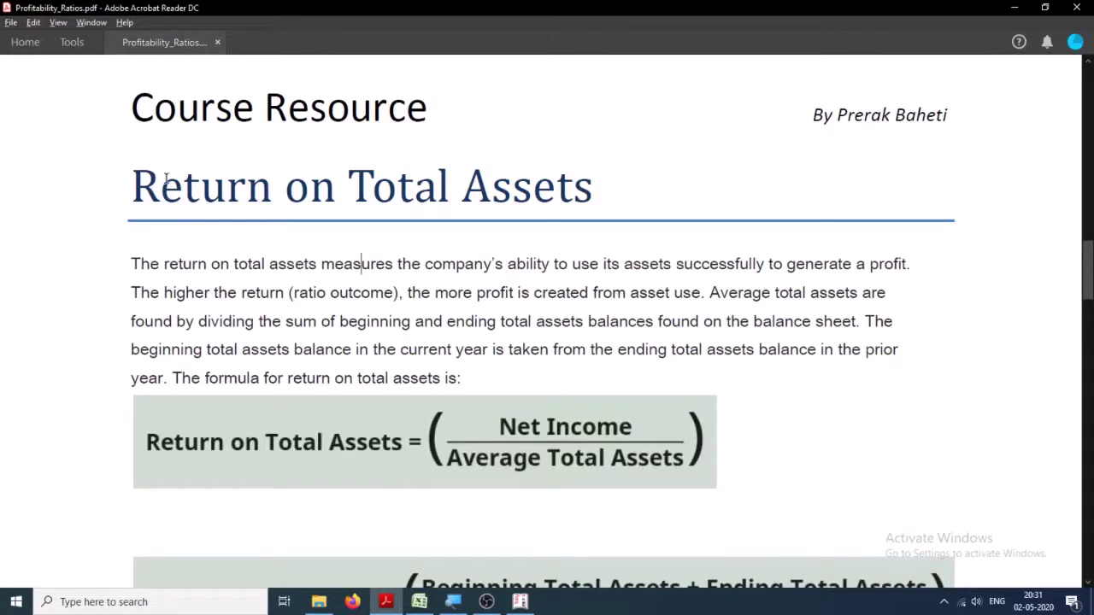
# Read the PDF's Return on Total Assets explanation and formula.
pyautogui.moveTo(160, 174); pyautogui.dragTo(488, 179)
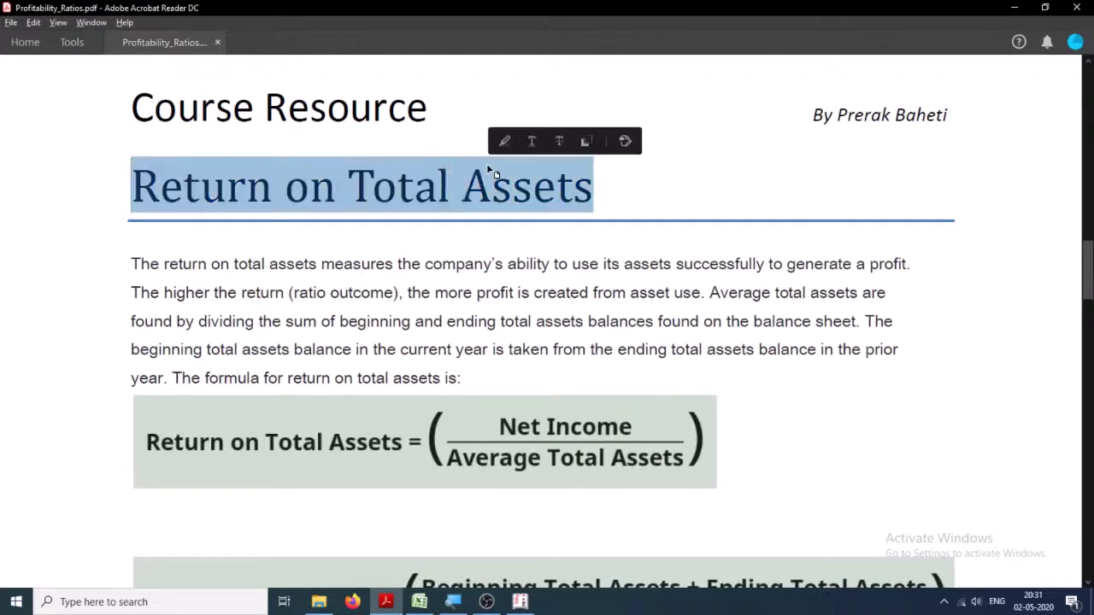
pyautogui.click(376, 270)
pyautogui.moveTo(370, 265); pyautogui.dragTo(454, 377)
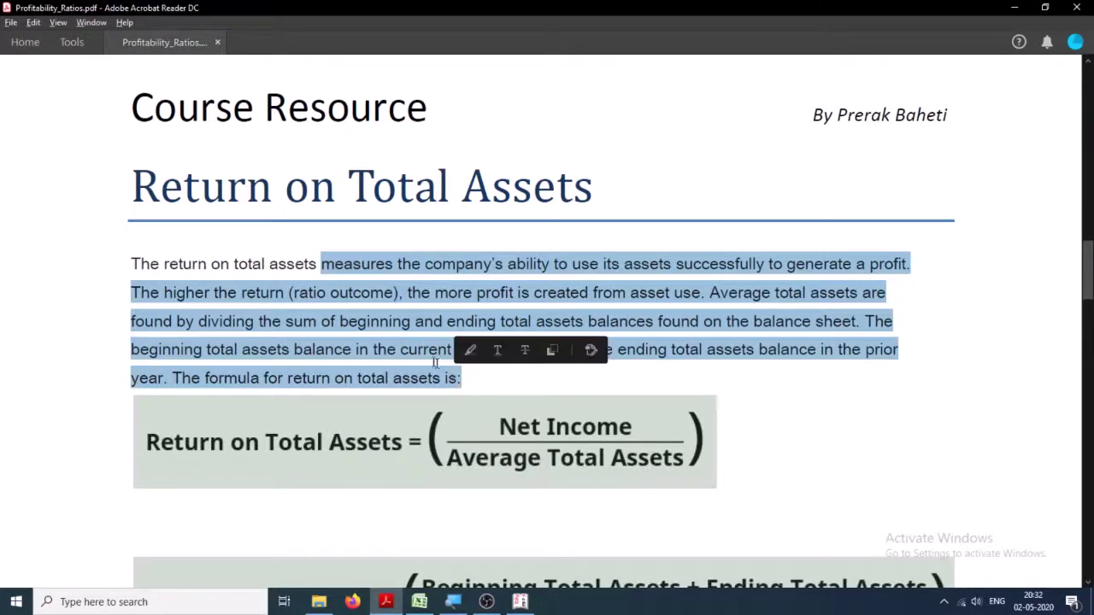
pyautogui.click(370, 292)
pyautogui.moveTo(320, 262); pyautogui.dragTo(460, 378)
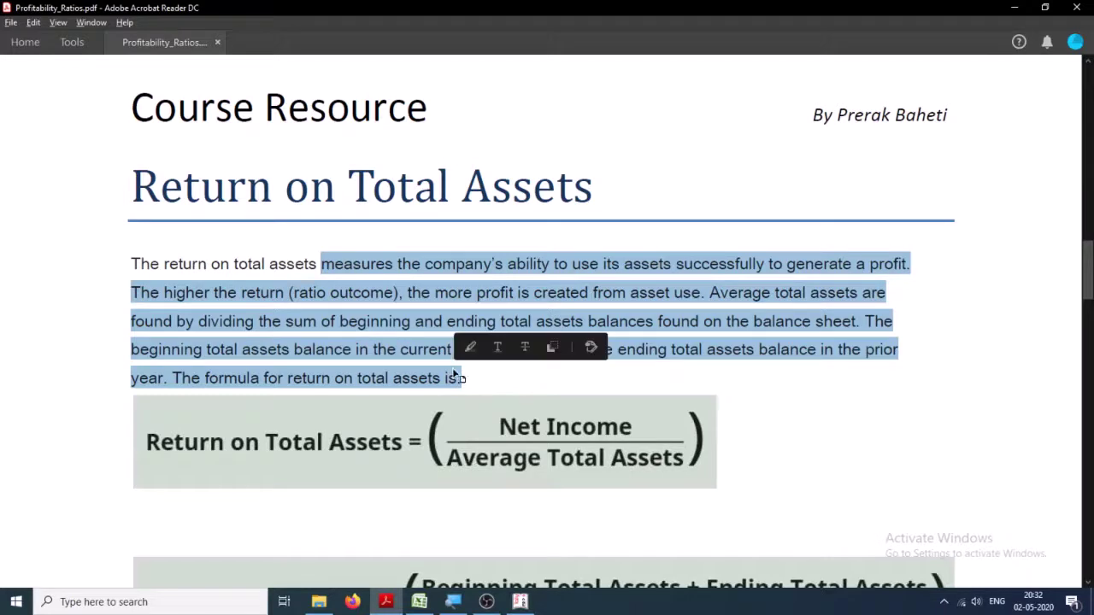
pyautogui.click(326, 280)
pyautogui.moveTo(250, 256); pyautogui.dragTo(251, 257)
pyautogui.click(298, 327)
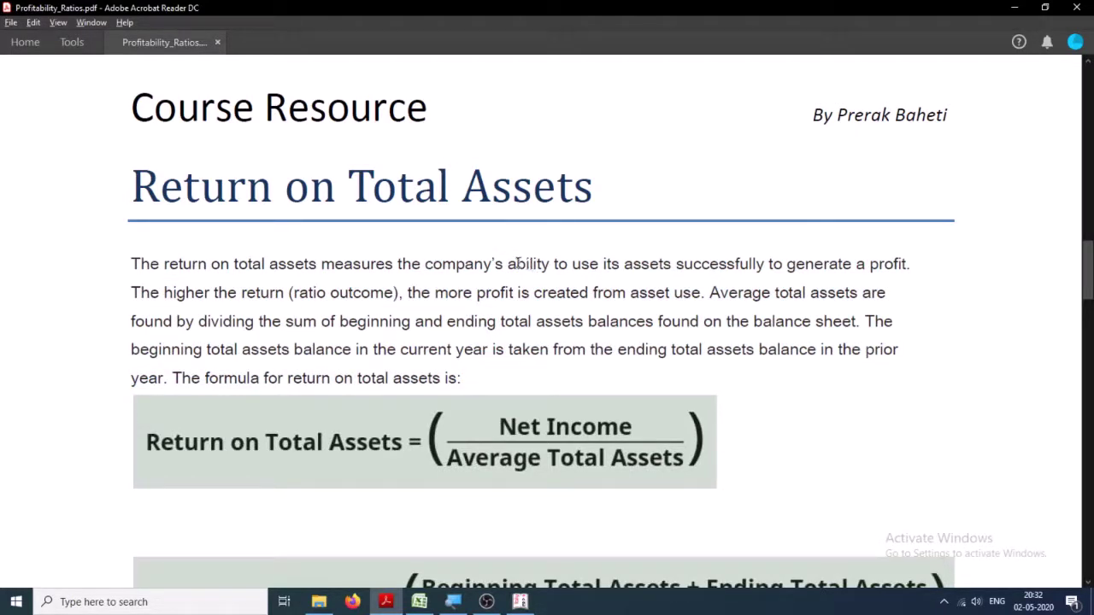
pyautogui.moveTo(512, 264); pyautogui.dragTo(367, 323)
pyautogui.click(295, 348)
pyautogui.moveTo(451, 297); pyautogui.dragTo(513, 294)
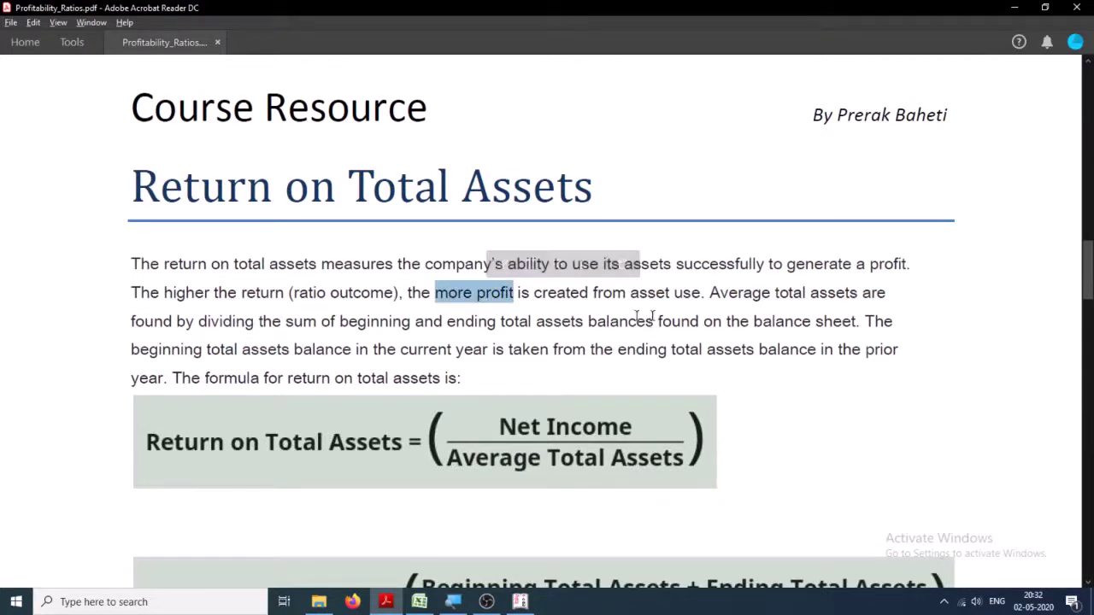
pyautogui.click(382, 319)
pyautogui.moveTo(250, 293); pyautogui.dragTo(687, 303)
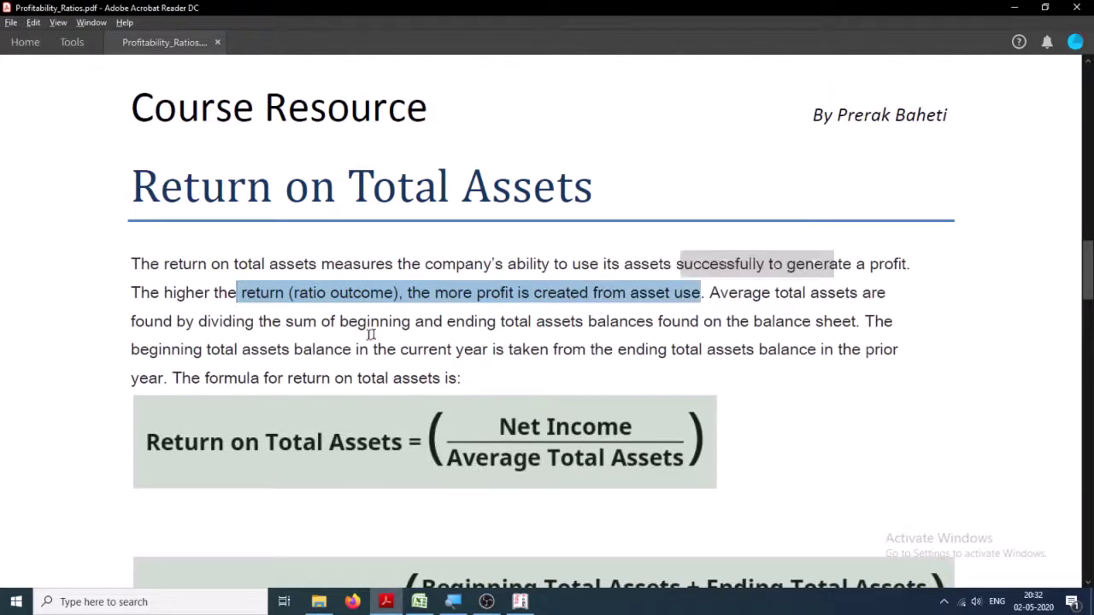
pyautogui.scroll(-2, 296, 315)
pyautogui.click(229, 386)
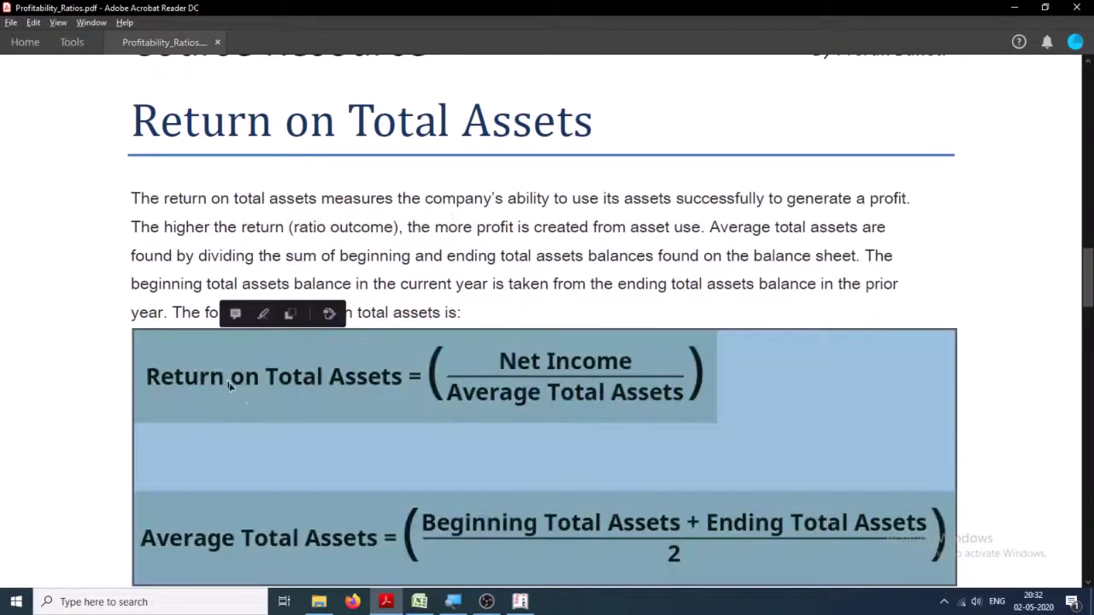
pyautogui.scroll(-2, 409, 400)
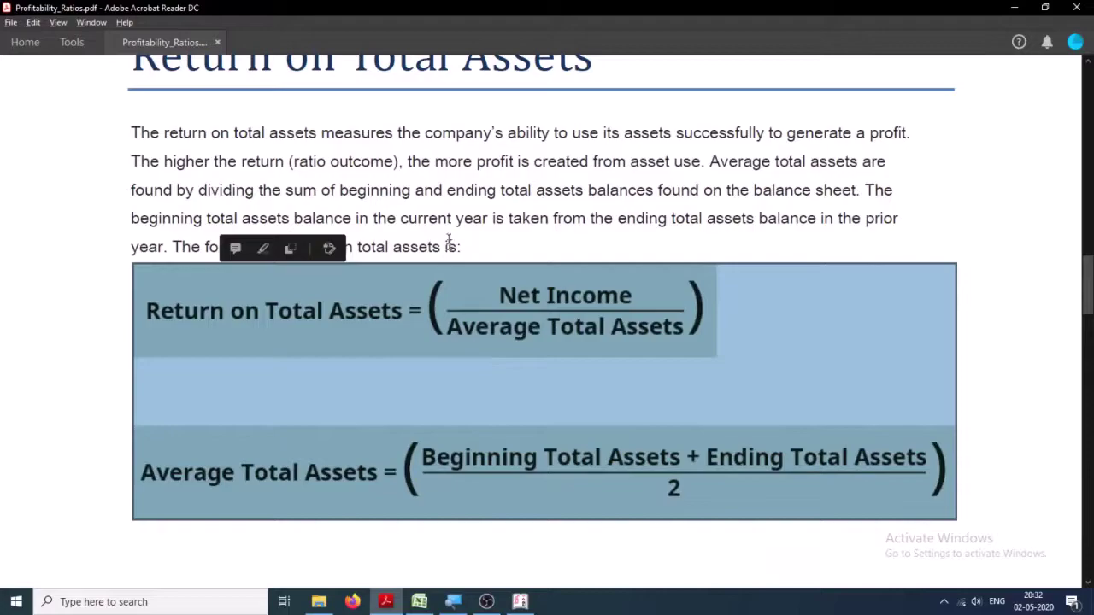
# Enter 11 in A70 as the next ratio number.
pyautogui.hotkey('alt', 'Tab')
pyautogui.hotkey('alt', 'Tab')
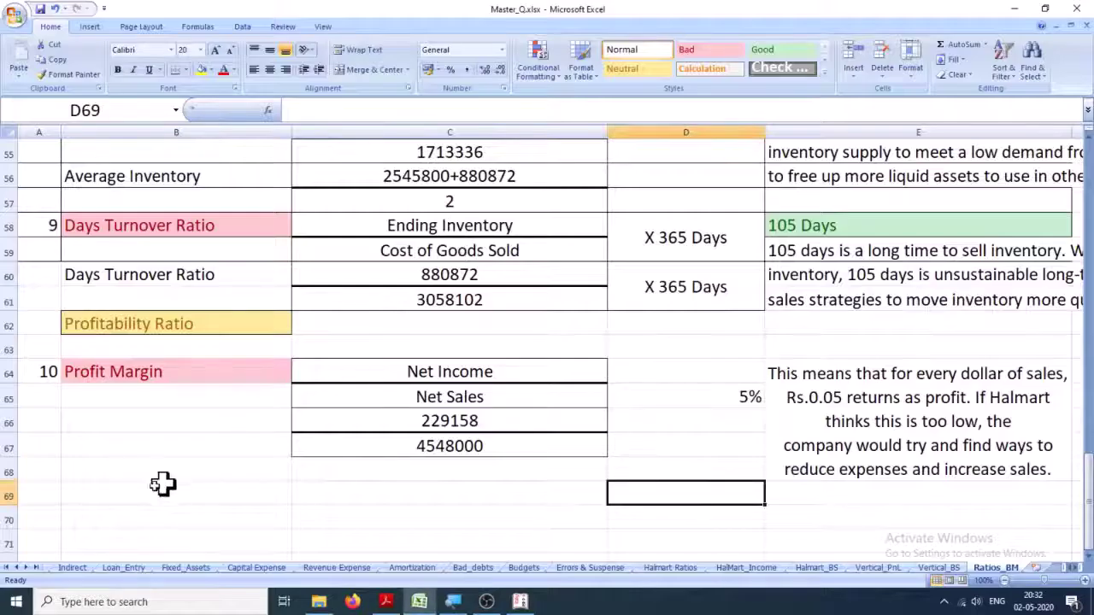
pyautogui.click(47, 472)
pyautogui.click(45, 513)
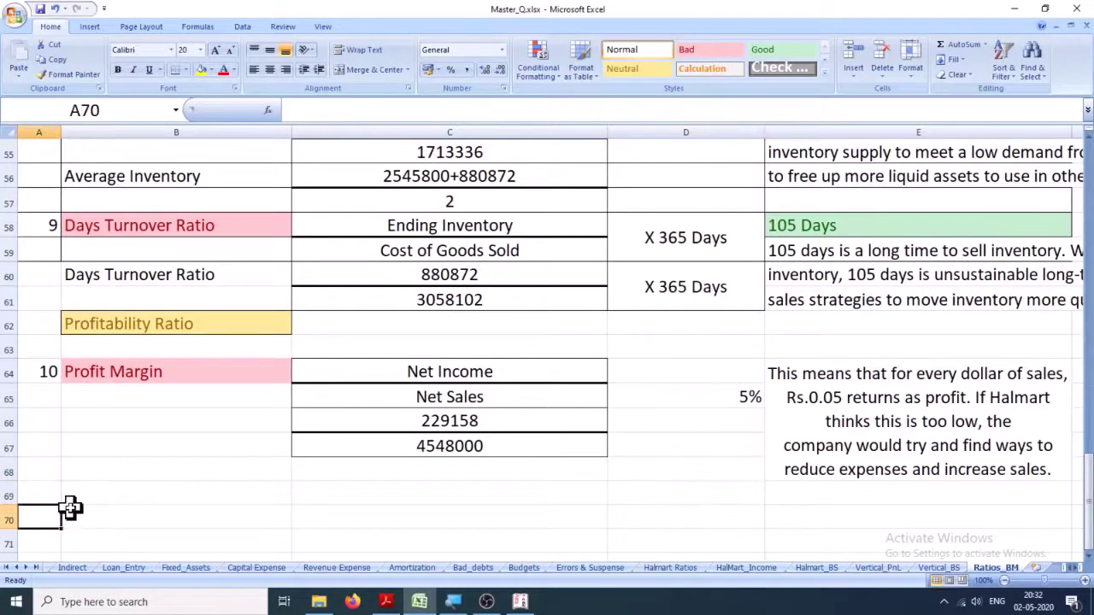
pyautogui.write('11')
pyautogui.press('Return')
# Copy the Profit Margin heading into B70 and retitle it 'Return on Total assets'.
pyautogui.press('Up')
pyautogui.press('Up')
pyautogui.press('Up')
pyautogui.press('Up')
pyautogui.press('Up')
pyautogui.press('Up')
pyautogui.press('Up')
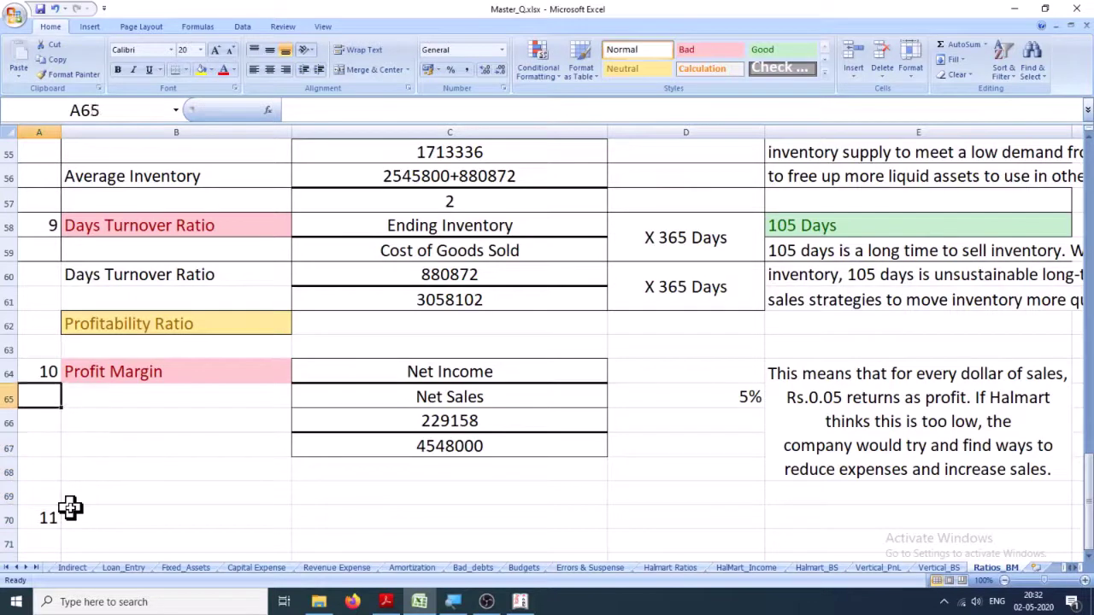
pyautogui.press('Right')
pyautogui.hotkey('ctrl', 'c')
pyautogui.press('Down')
pyautogui.press('Down')
pyautogui.press('Down')
pyautogui.press('Down')
pyautogui.press('Down')
pyautogui.press('Down')
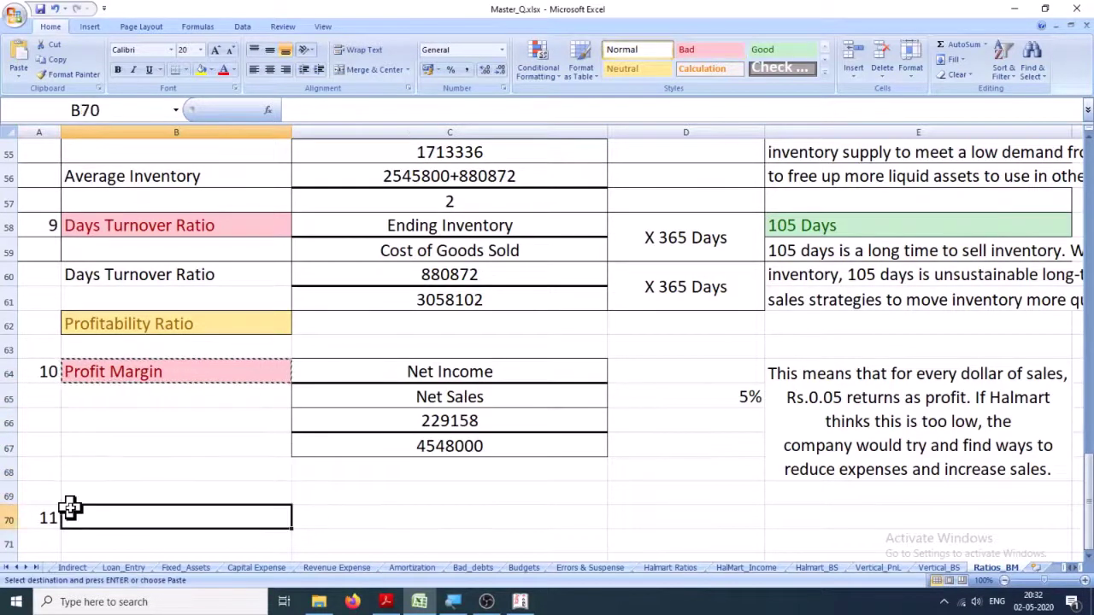
pyautogui.press('Return')
pyautogui.press('F2')
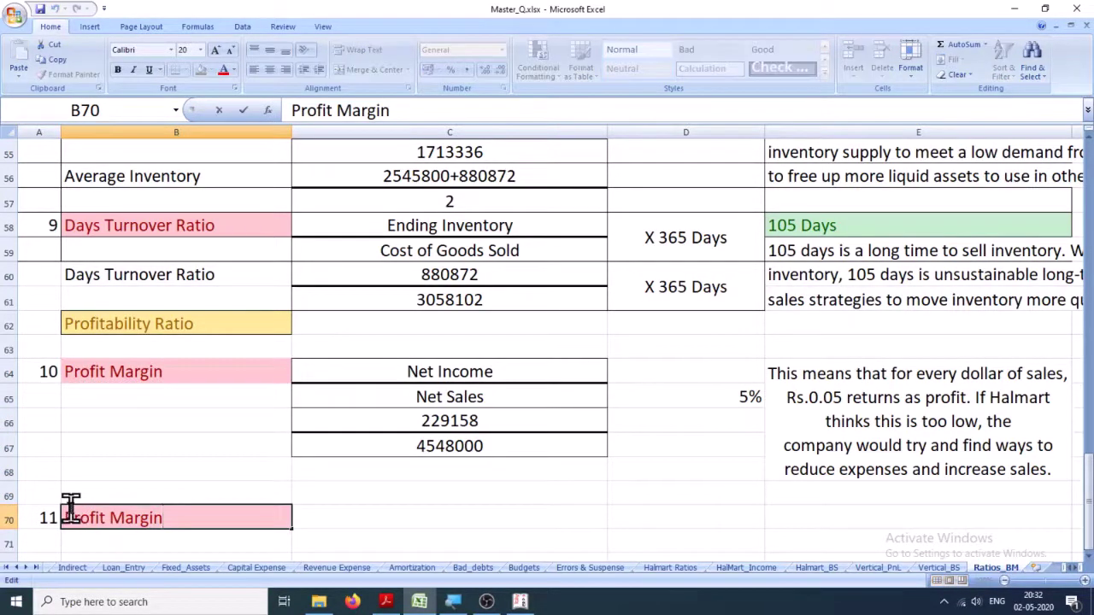
pyautogui.press('BackSpace')
pyautogui.press('BackSpace')
pyautogui.press('BackSpace')
pyautogui.press('BackSpace')
pyautogui.press('BackSpace')
pyautogui.press('BackSpace')
pyautogui.press('BackSpace')
pyautogui.press('BackSpace')
pyautogui.press('BackSpace')
pyautogui.press('BackSpace')
pyautogui.press('BackSpace')
pyautogui.press('BackSpace')
pyautogui.hotkey('alt', 'Tab')
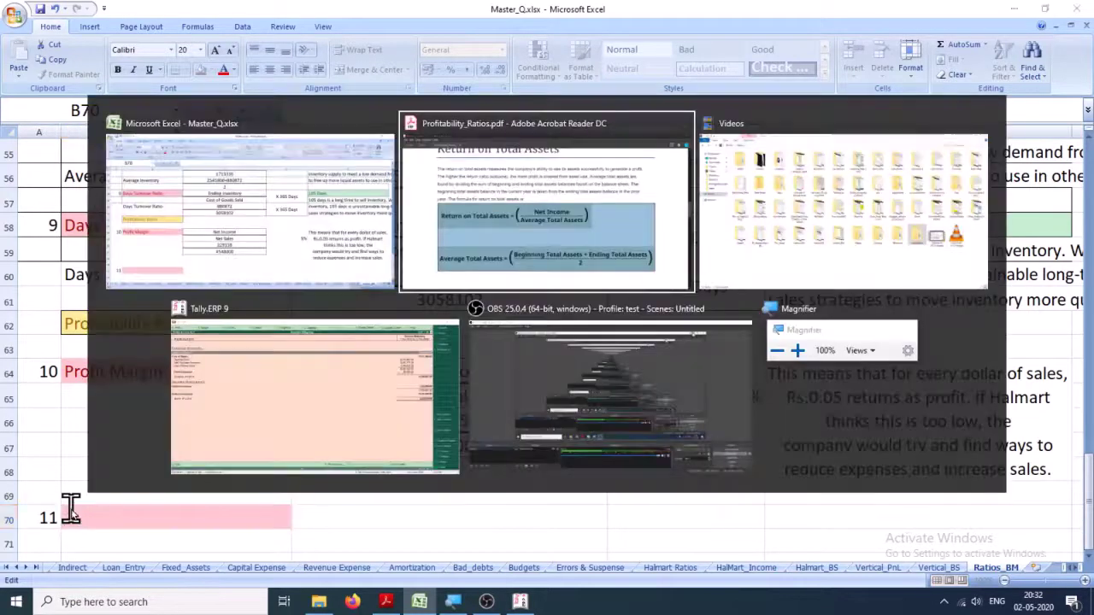
pyautogui.hotkey('alt', 'Tab')
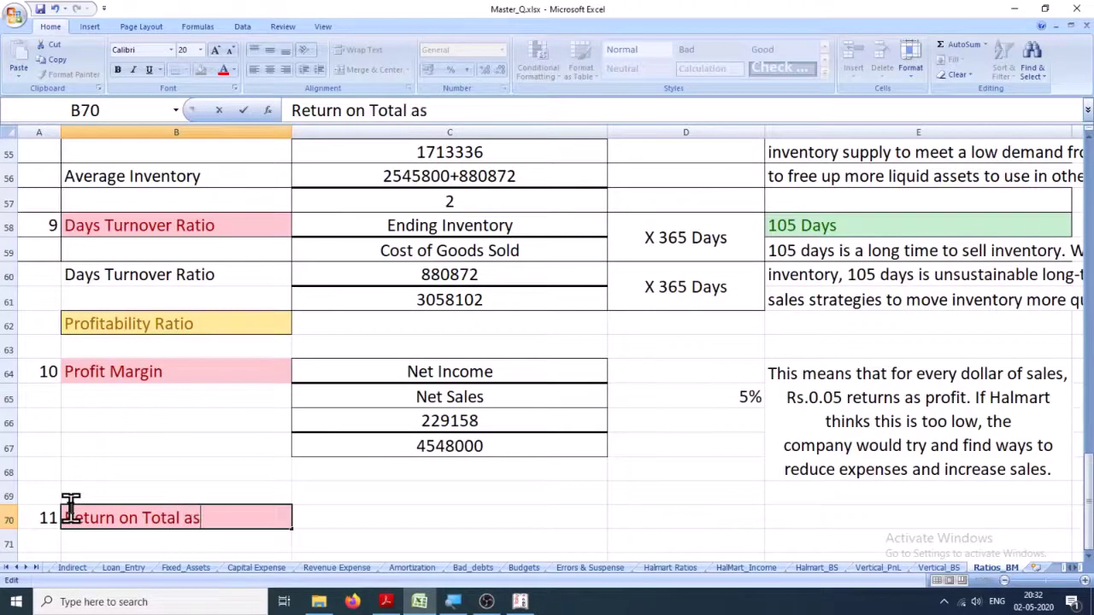
pyautogui.write('set')
pyautogui.press('Return')
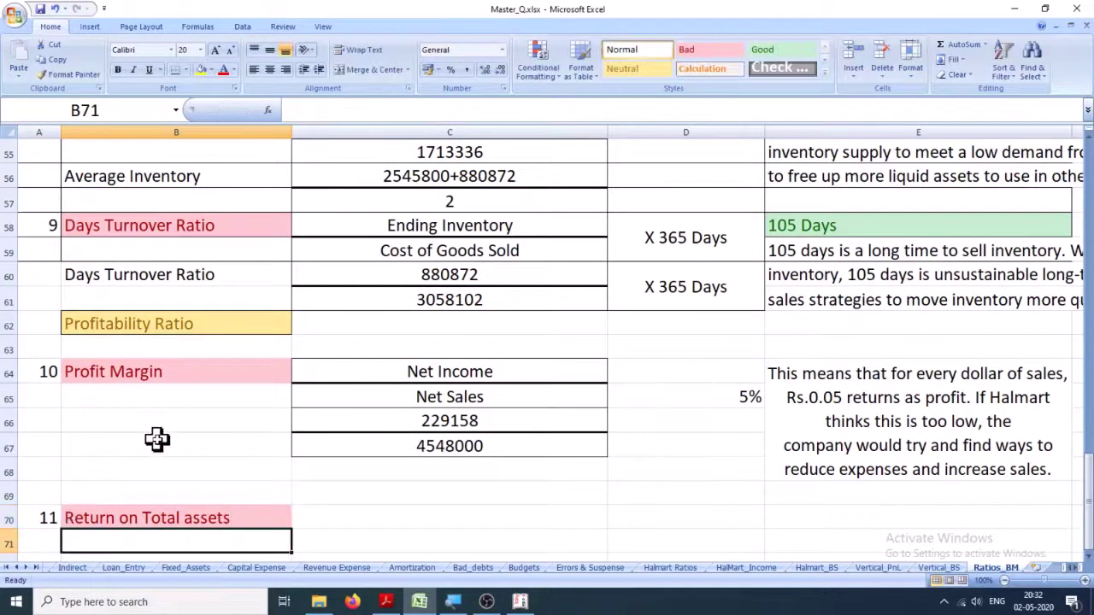
# Compare the Total Assets Turnover block's Net Sales, Average Total Assets and divisor 2 with the PDF formula.
pyautogui.scroll(4, 156, 402)
pyautogui.scroll(2, 145, 368)
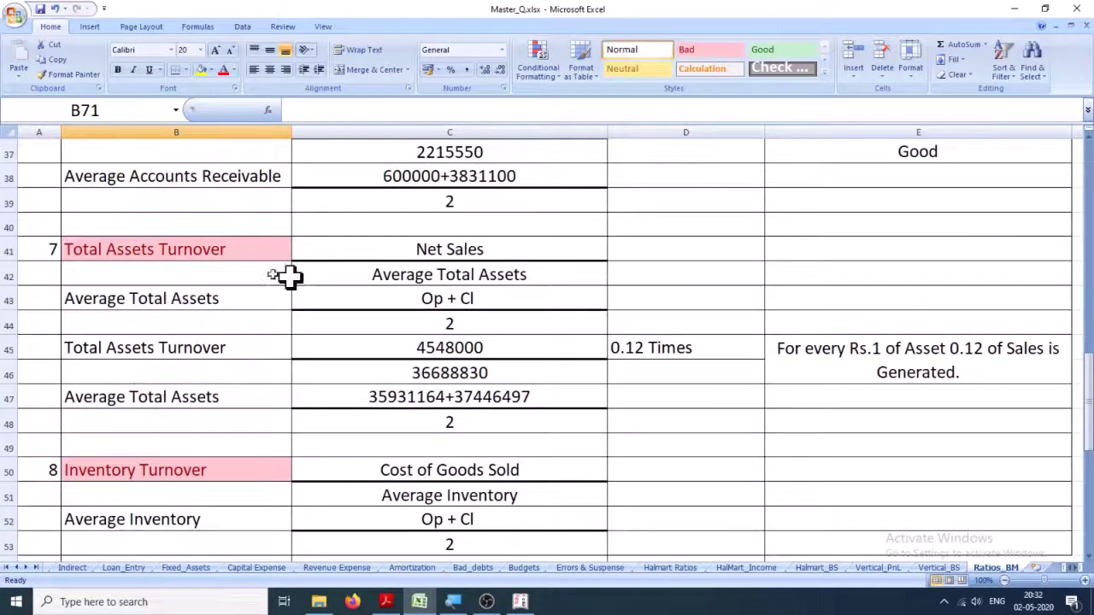
pyautogui.click(181, 248)
pyautogui.hotkey('alt', 'Tab')
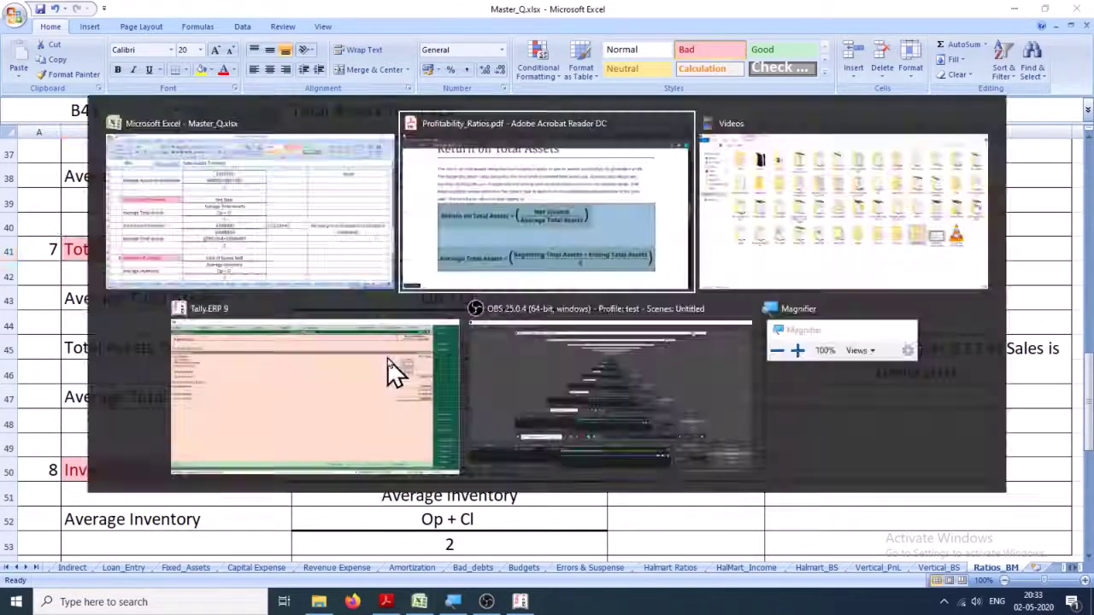
pyautogui.hotkey('alt', 'Tab')
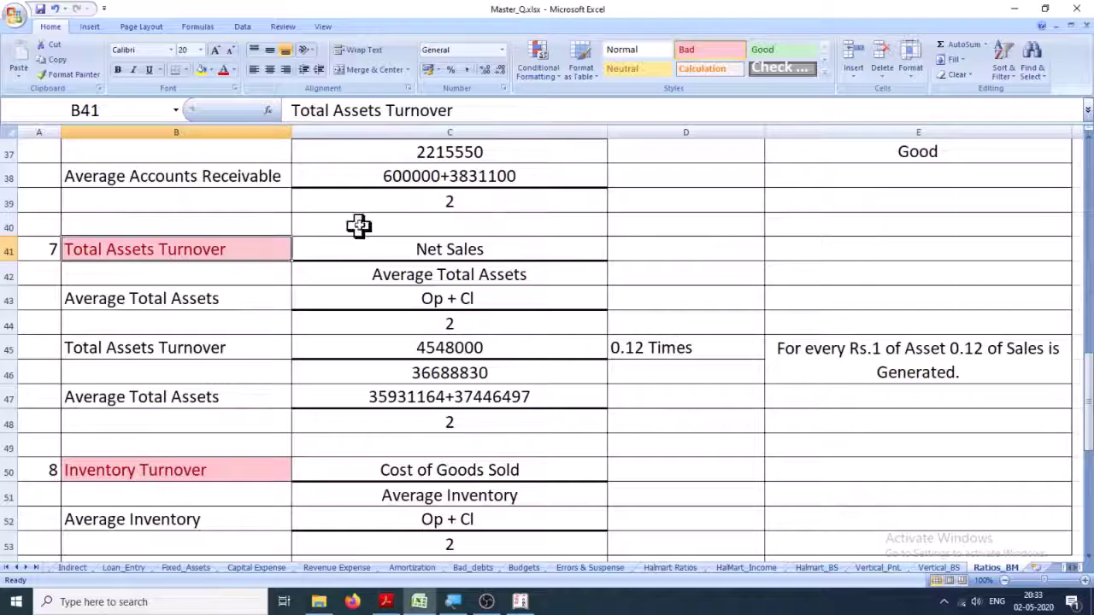
pyautogui.click(409, 244)
pyautogui.click(381, 277)
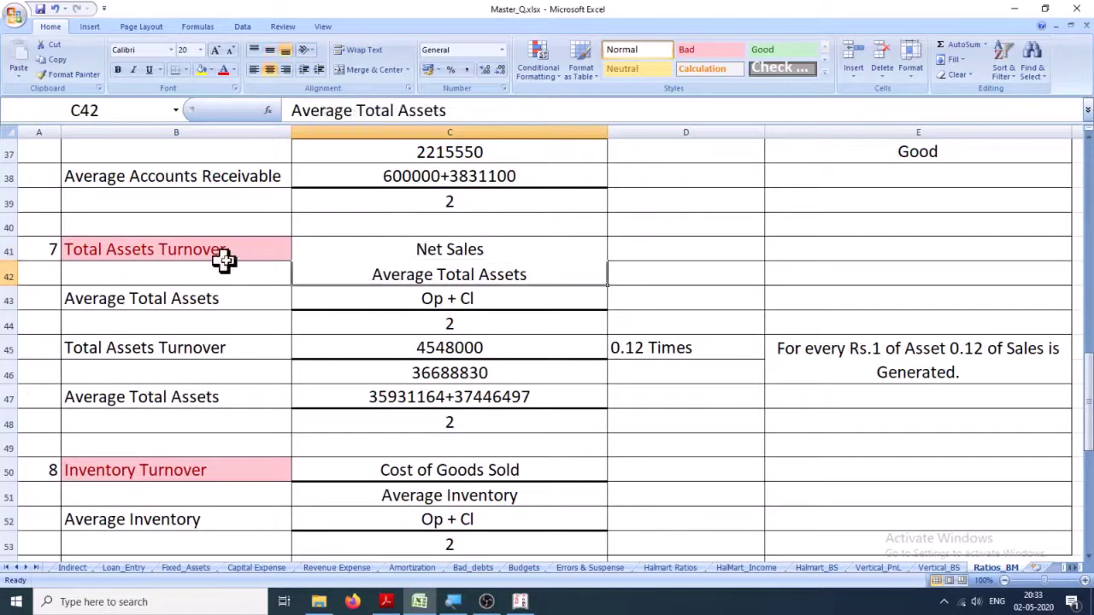
pyautogui.click(503, 316)
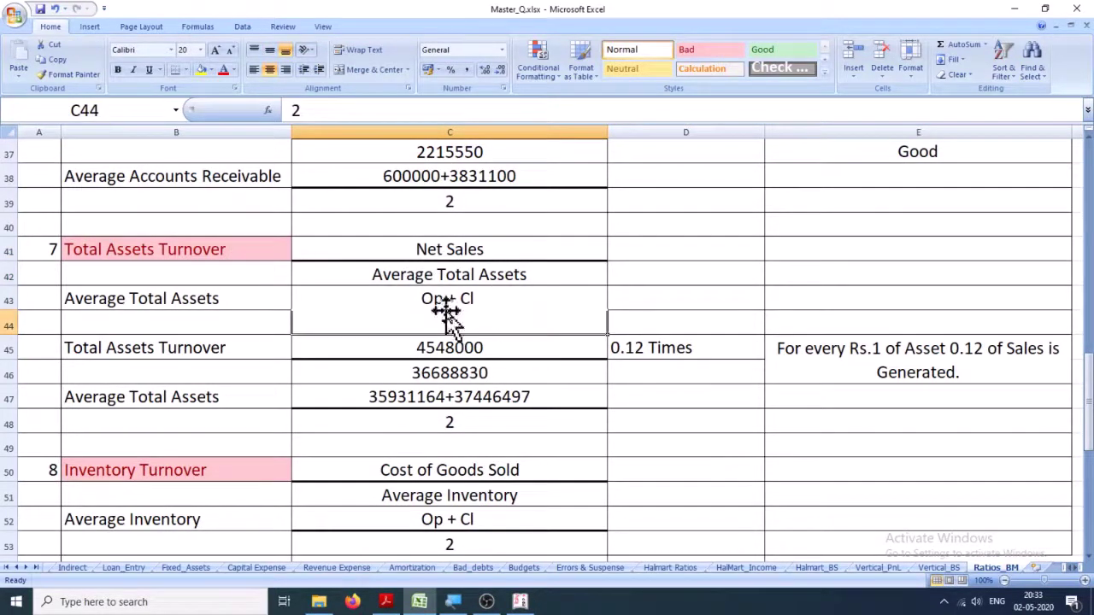
pyautogui.click(419, 272)
pyautogui.scroll(-9, 336, 367)
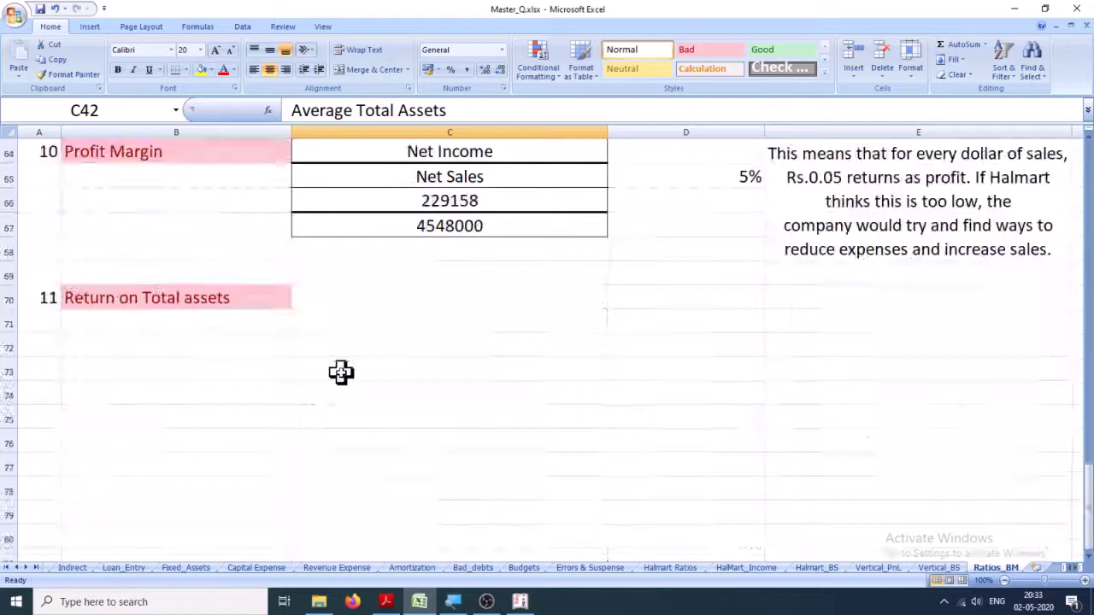
pyautogui.click(367, 298)
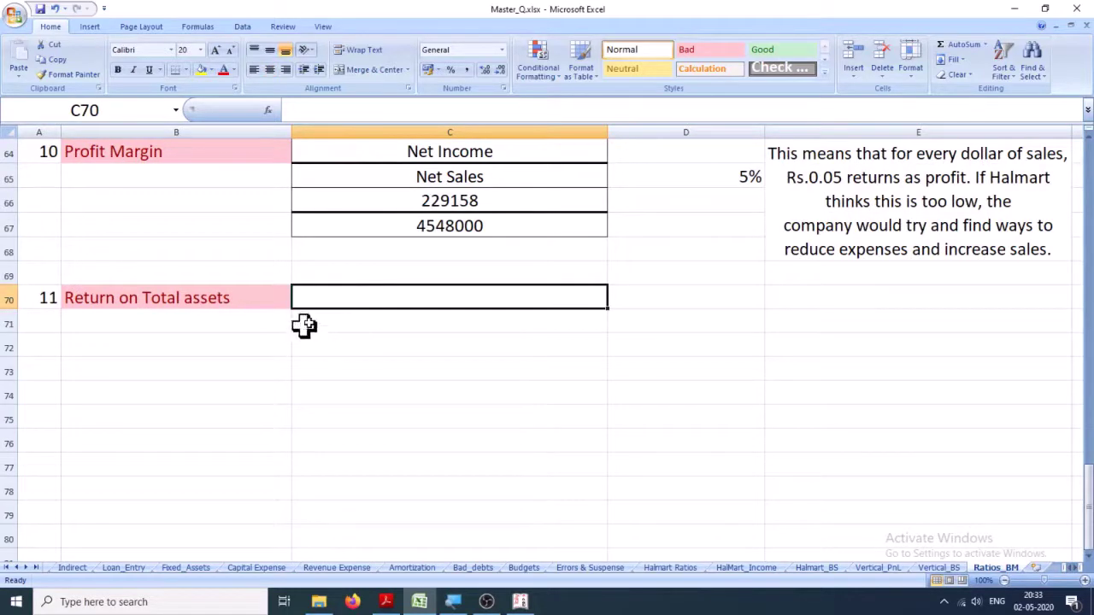
pyautogui.scroll(10, 347, 320)
pyautogui.click(382, 389)
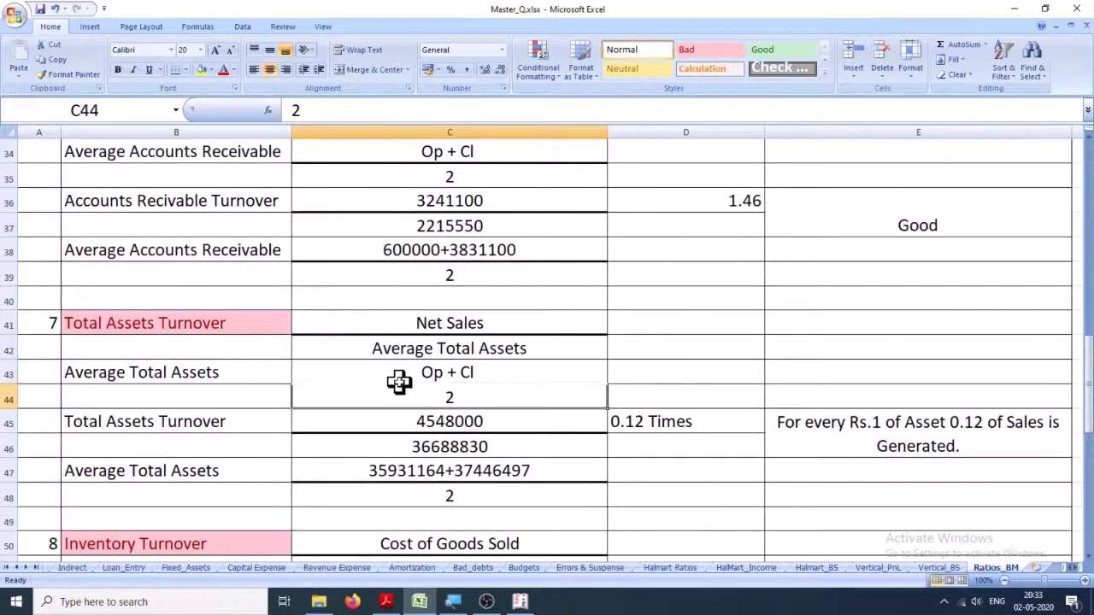
pyautogui.hotkey('alt', 'Tab')
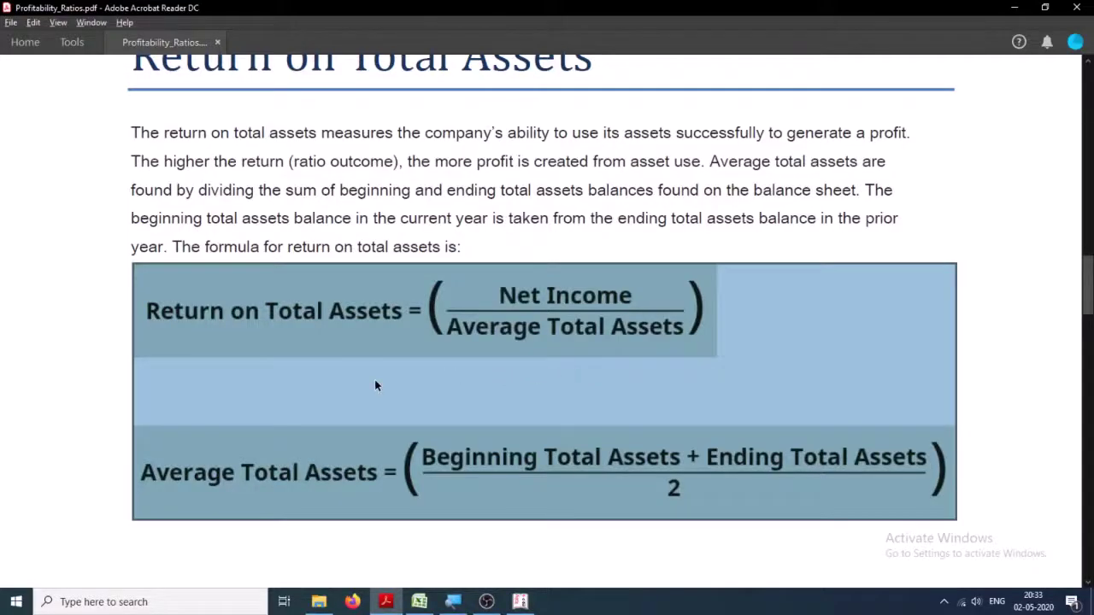
pyautogui.hotkey('alt', 'Tab')
# Copy the formula layout cells C41:C44 and return to row 70.
pyautogui.click(192, 336)
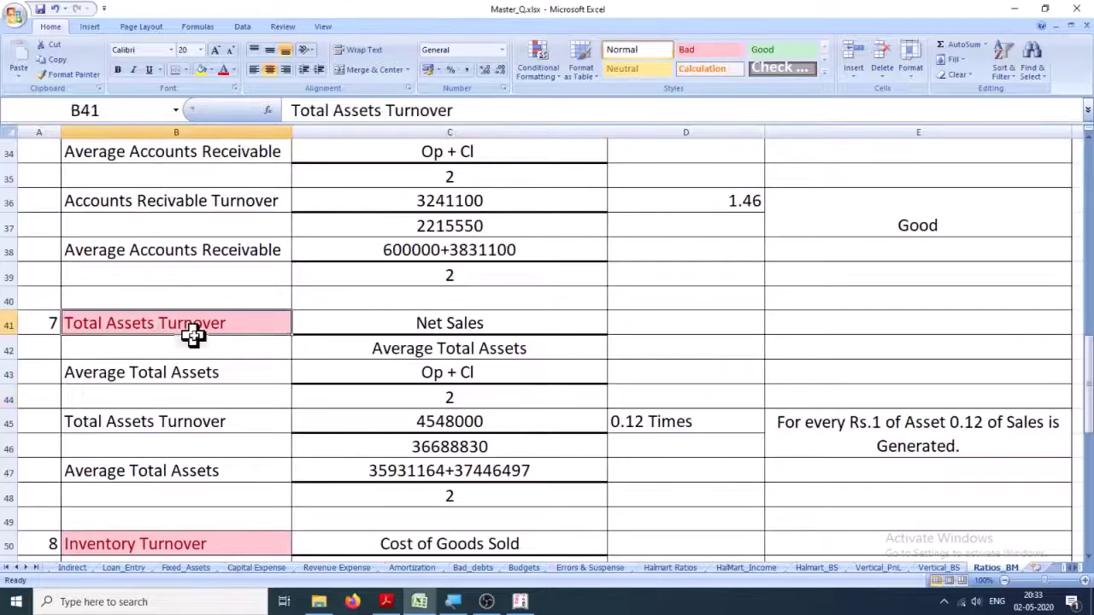
pyautogui.moveTo(192, 336); pyautogui.dragTo(392, 467)
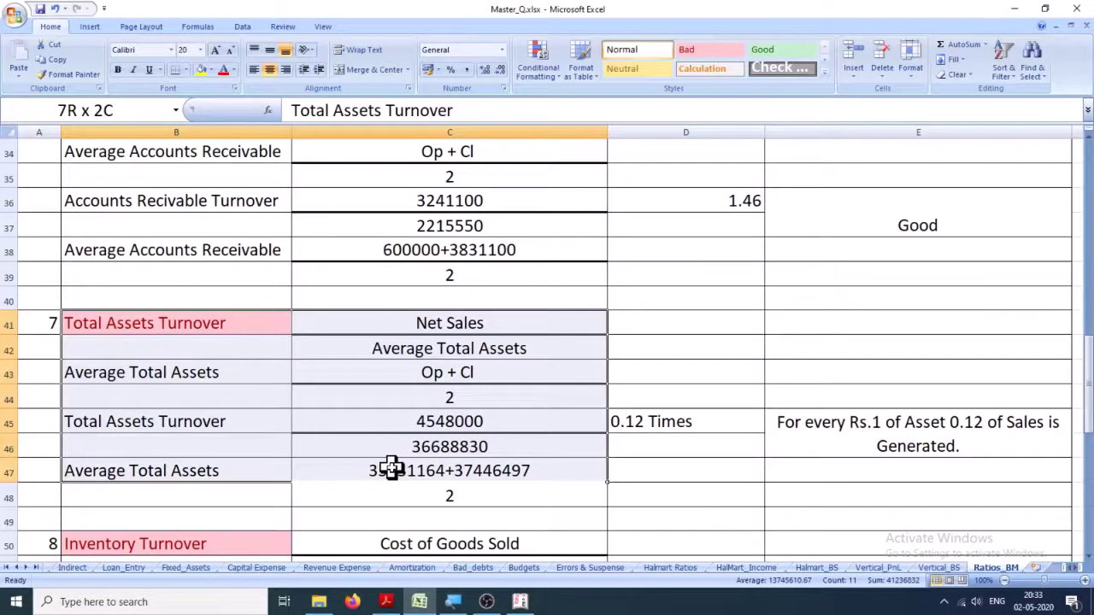
pyautogui.click(716, 321)
pyautogui.moveTo(430, 321); pyautogui.dragTo(451, 491)
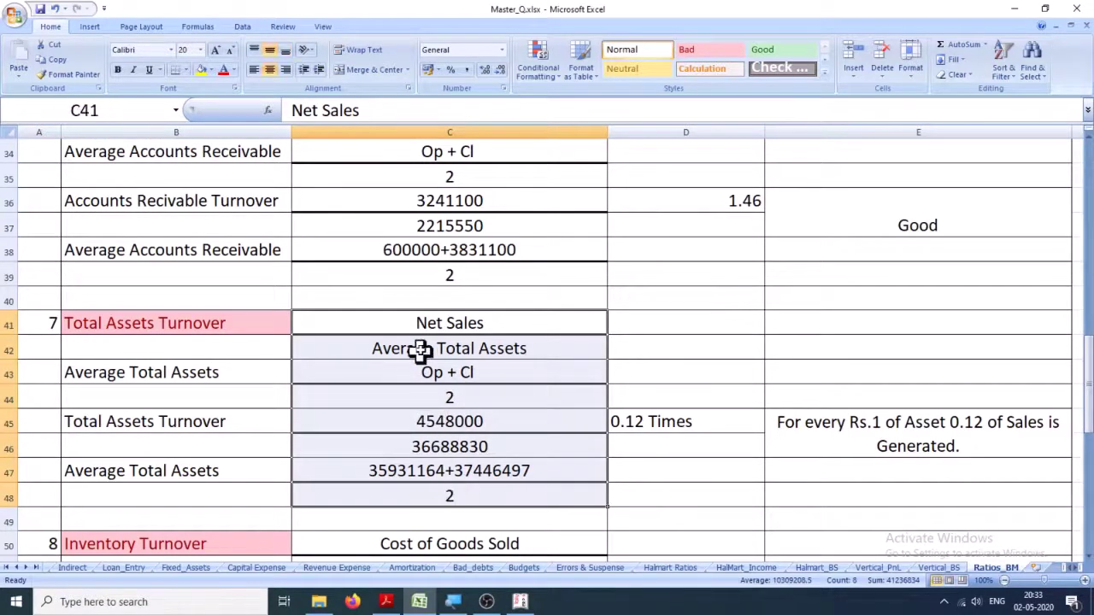
pyautogui.moveTo(425, 322); pyautogui.dragTo(447, 389)
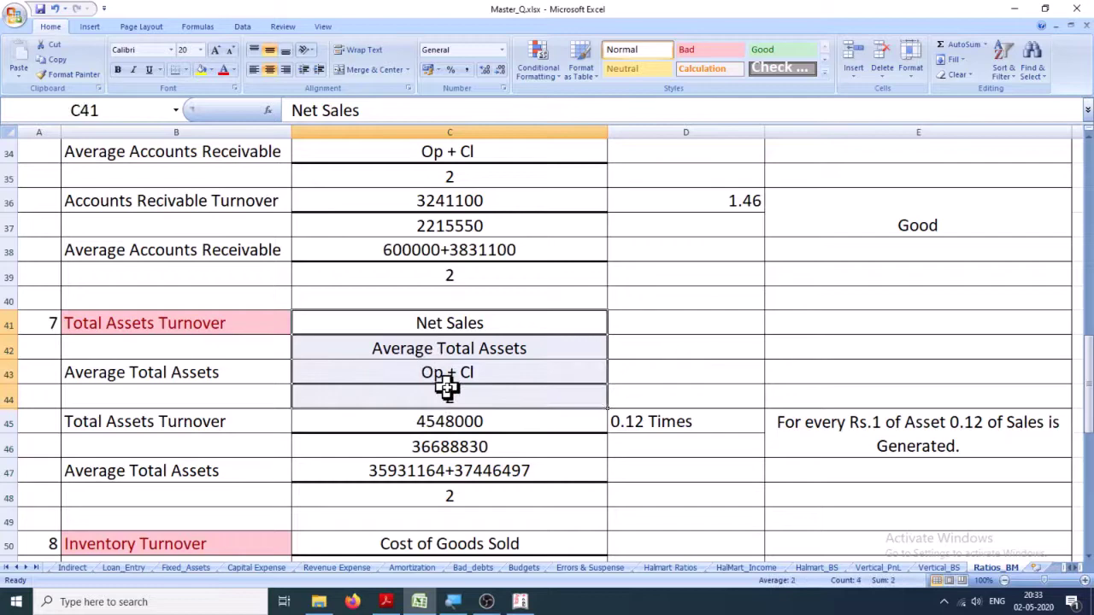
pyautogui.hotkey('ctrl', 'c')
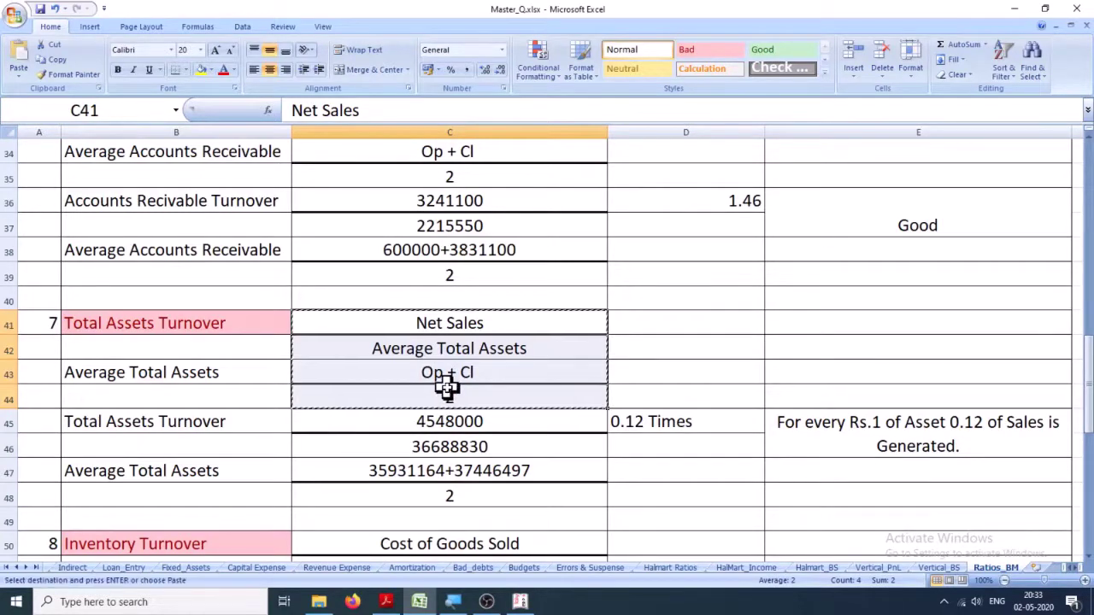
pyautogui.scroll(-11, 447, 387)
# Paste the formula layout into C70 and change Net Sales to Net Income.
pyautogui.click(395, 225)
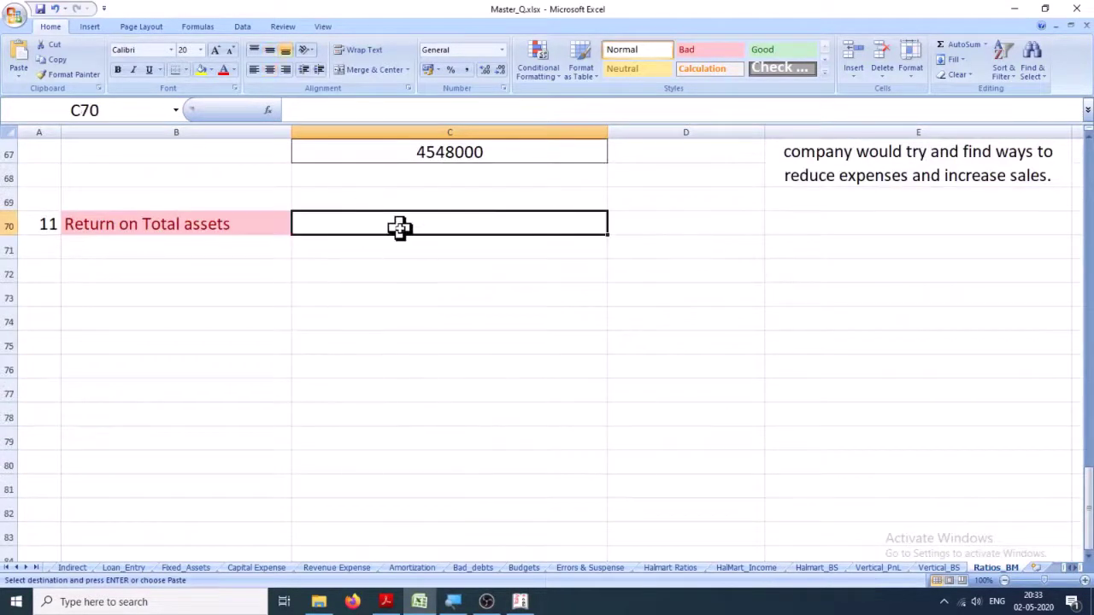
pyautogui.press('Return')
pyautogui.click(398, 226)
pyautogui.press('Up')
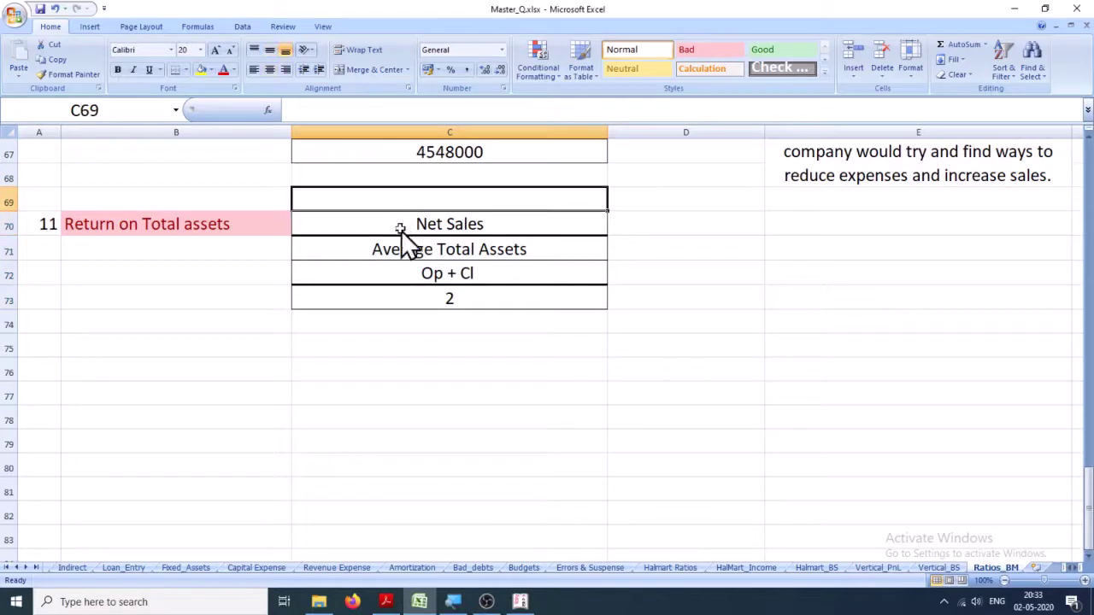
pyautogui.click(399, 227)
pyautogui.press('F2')
pyautogui.write('Net Income')
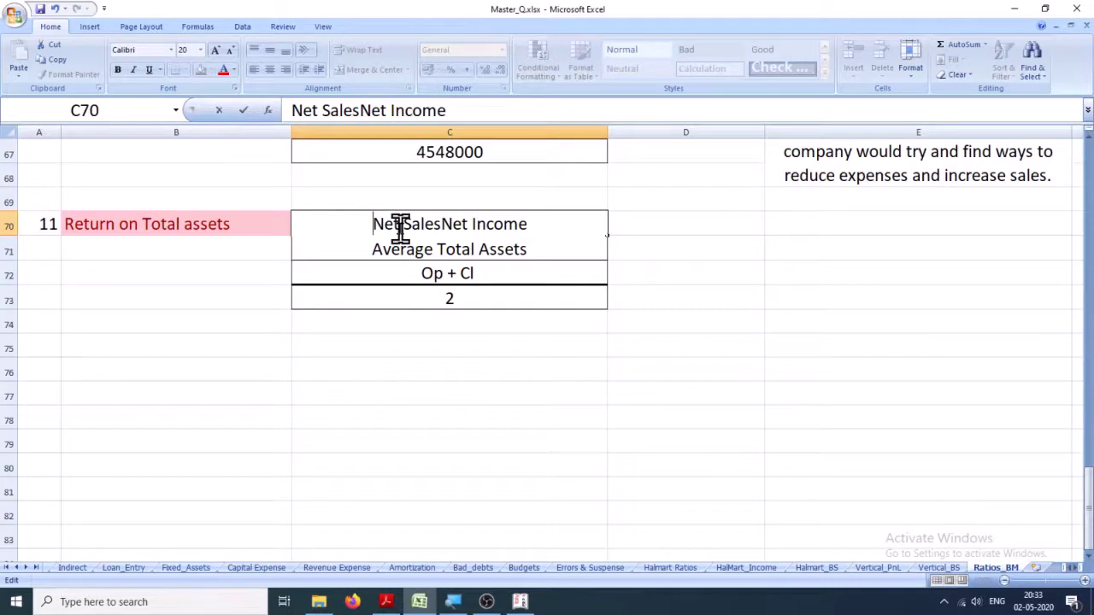
pyautogui.press('Delete')
pyautogui.press('Delete')
pyautogui.press('Delete')
pyautogui.press('Delete')
pyautogui.press('Delete')
pyautogui.press('Delete')
pyautogui.press('Delete')
pyautogui.press('Delete')
pyautogui.press('Delete')
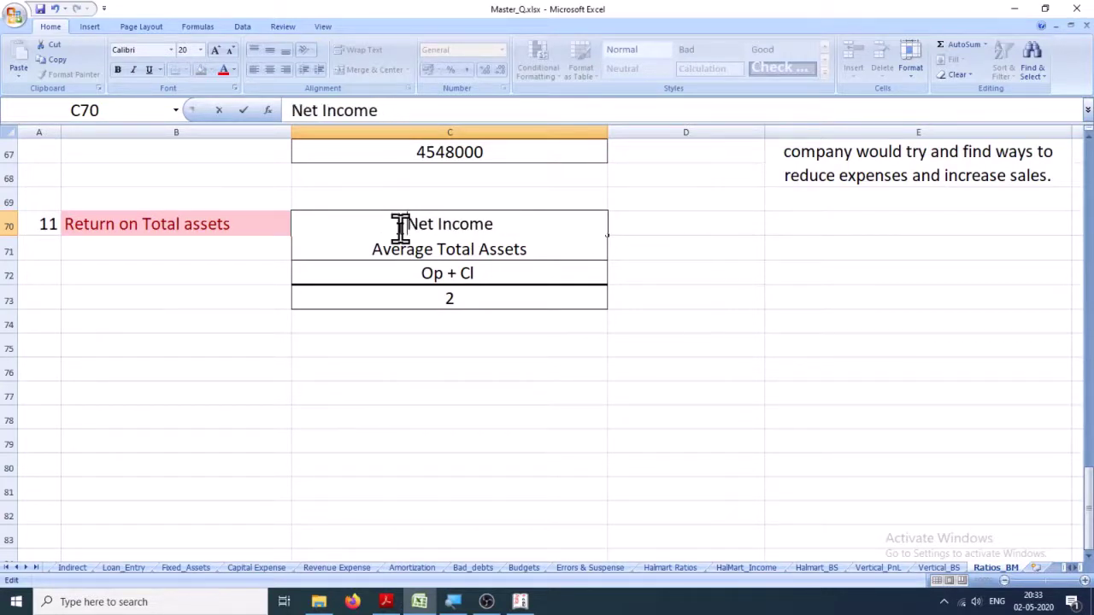
pyautogui.press('Return')
# Copy the Average Total Assets label into B72 beside the Op + Cl row.
pyautogui.press('Down')
pyautogui.press('Left')
pyautogui.press('Left')
pyautogui.press('Down')
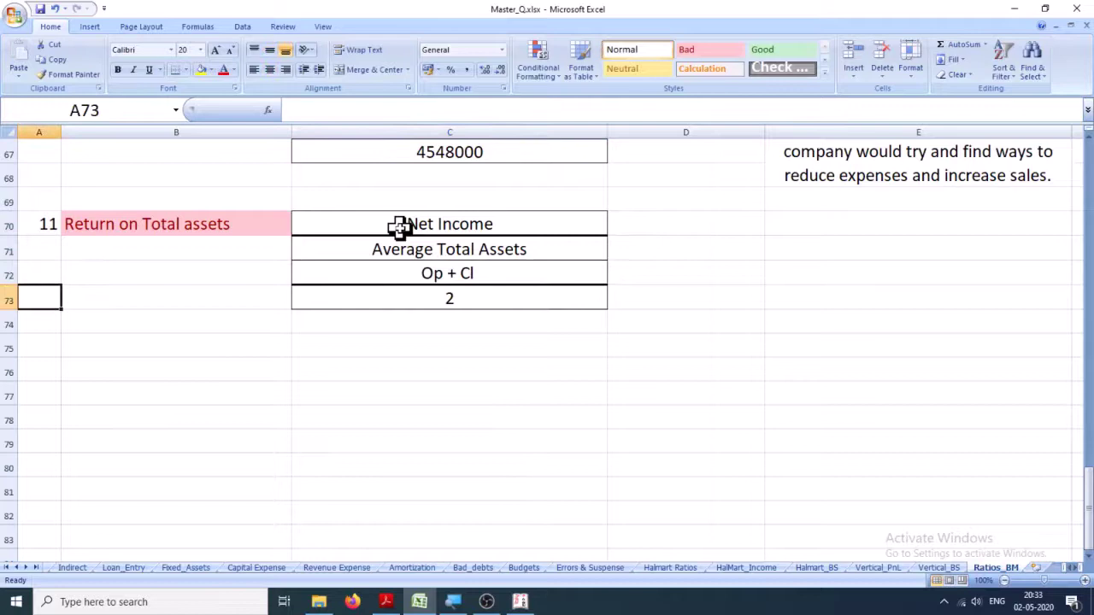
pyautogui.press('Up')
pyautogui.press('Right')
pyautogui.press('Up')
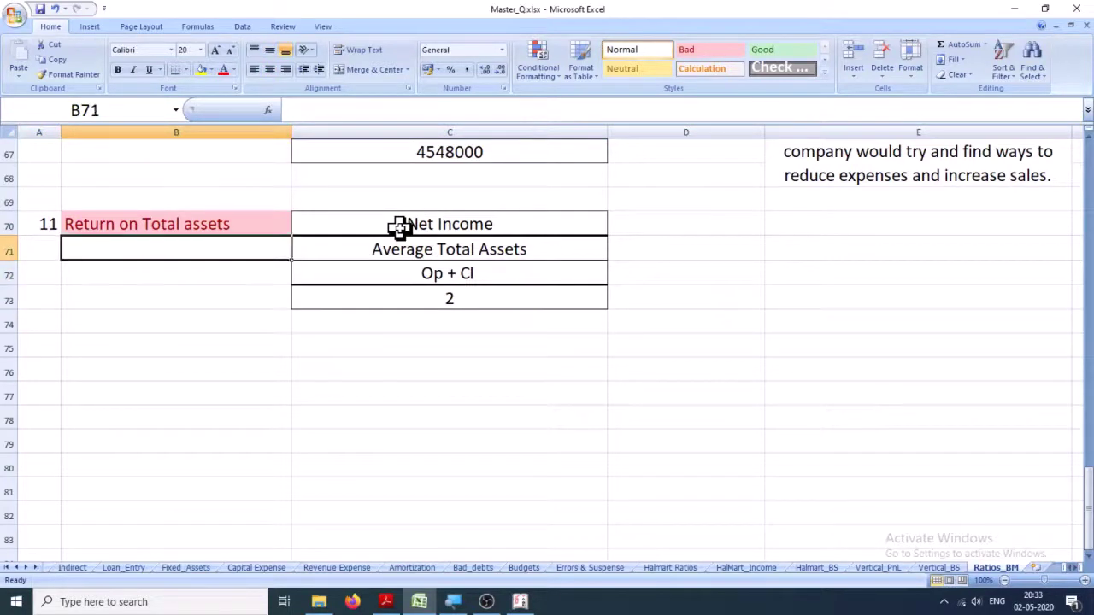
pyautogui.press('Right')
pyautogui.hotkey('ctrl', 'c')
pyautogui.press('Down')
pyautogui.press('Left')
pyautogui.hotkey('ctrl', 'v')
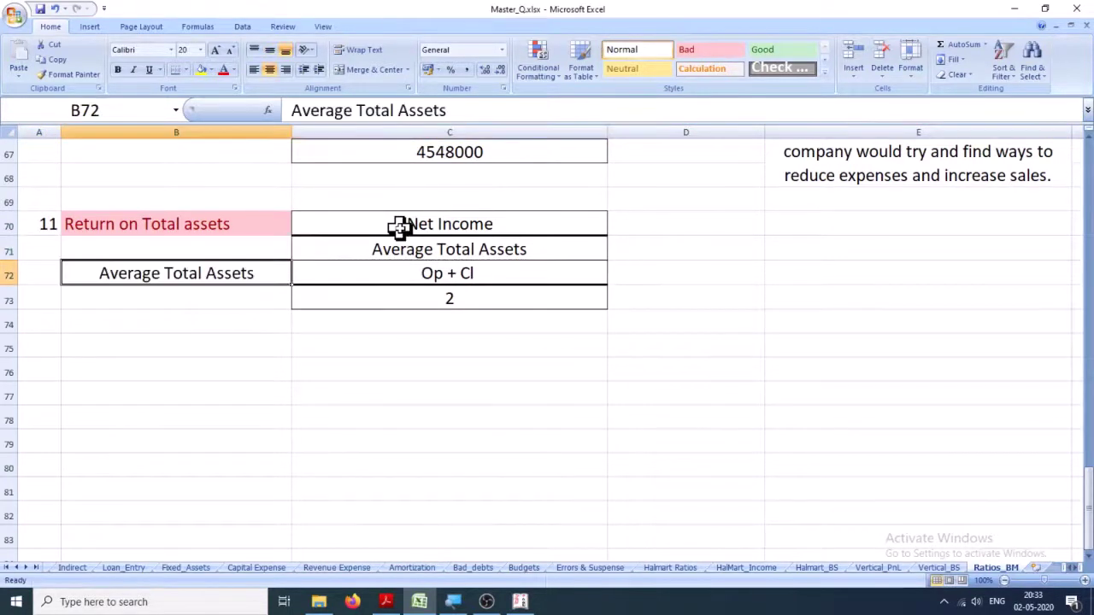
pyautogui.press('Right')
# Copy the whole Return on Total assets block and go to row 69 on Halmart Ratios.
pyautogui.hotkey('alt', 'Tab')
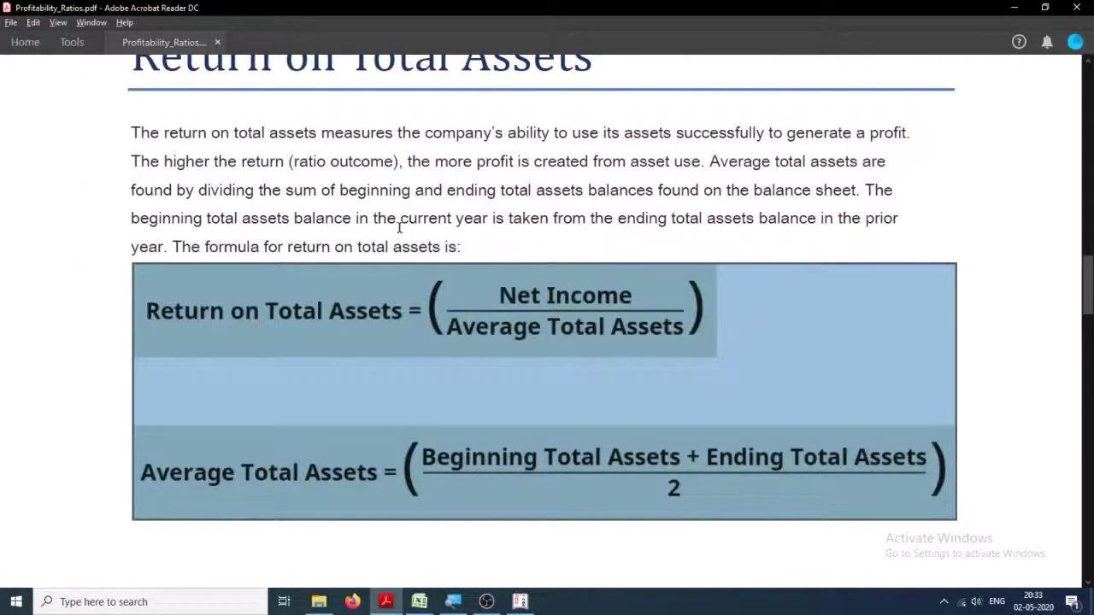
pyautogui.hotkey('alt', 'Tab')
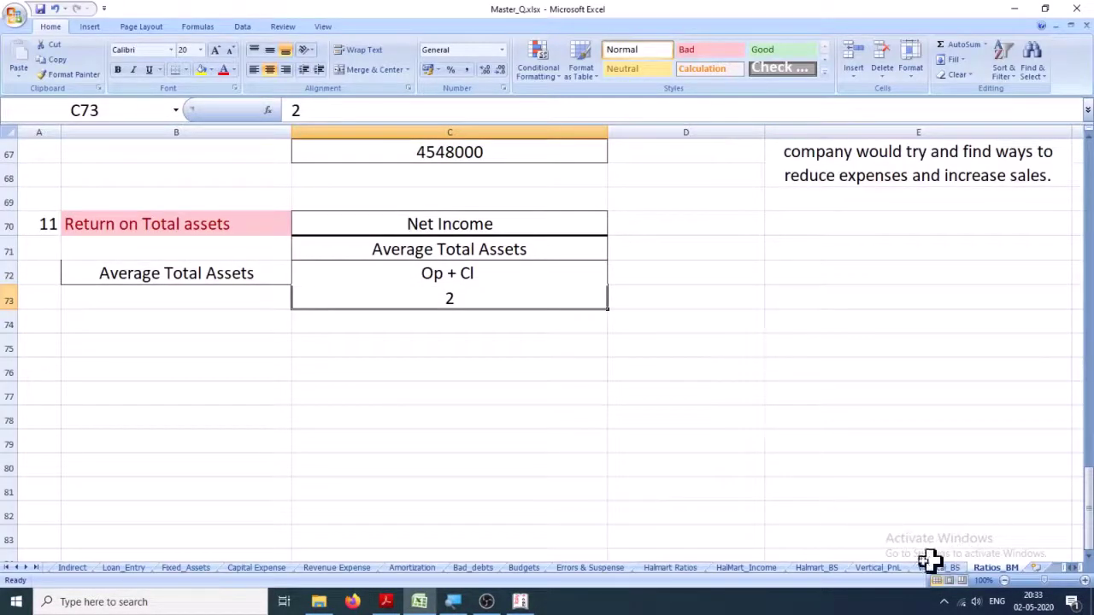
pyautogui.moveTo(41, 219); pyautogui.dragTo(511, 301)
pyautogui.hotkey('ctrl', 'c')
pyautogui.click(689, 569)
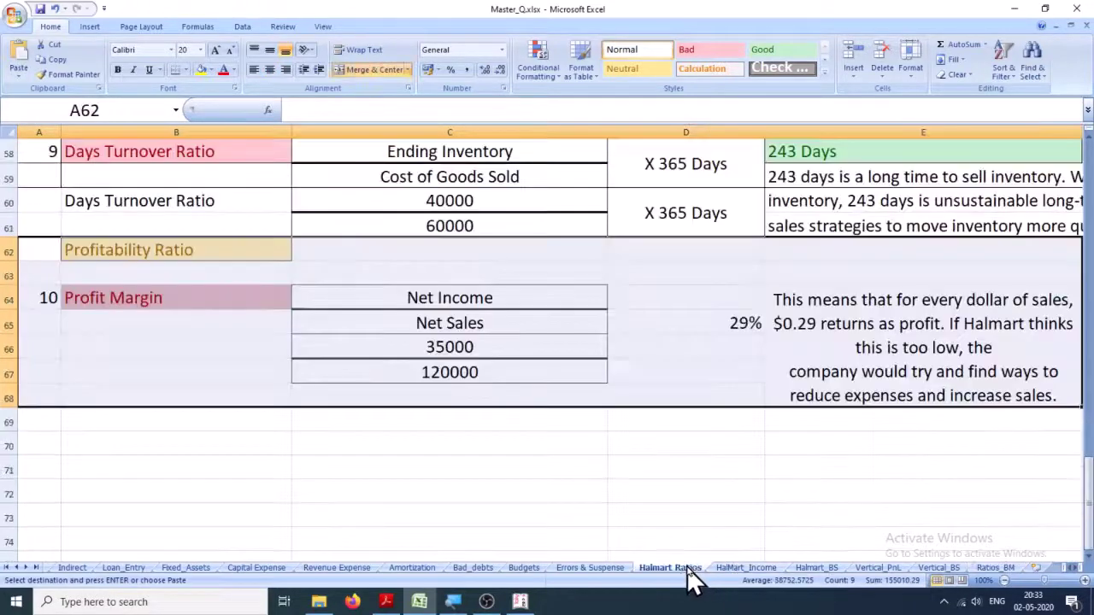
pyautogui.click(44, 427)
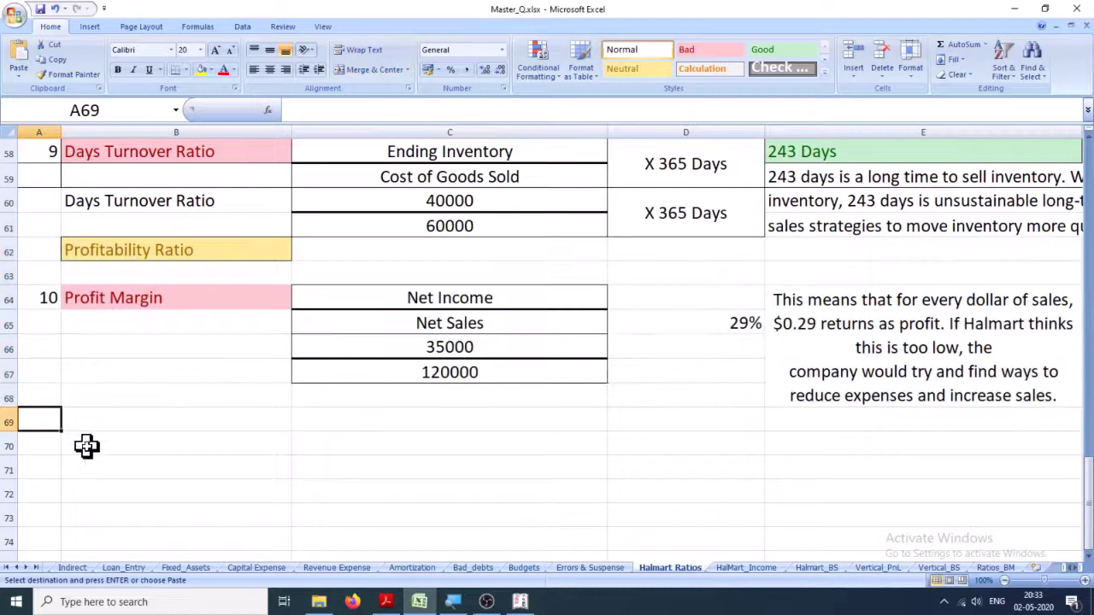
# Paste the block at row 69 and label B73 'Return on Total Asstes'.
pyautogui.hotkey('ctrl', 'v')
pyautogui.click(522, 560)
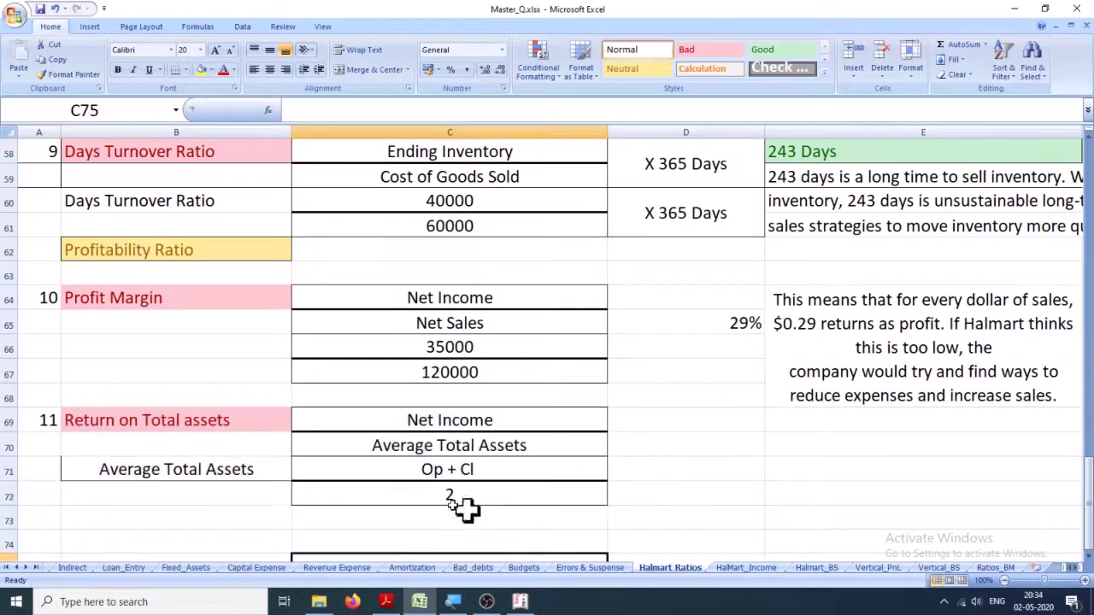
pyautogui.click(410, 518)
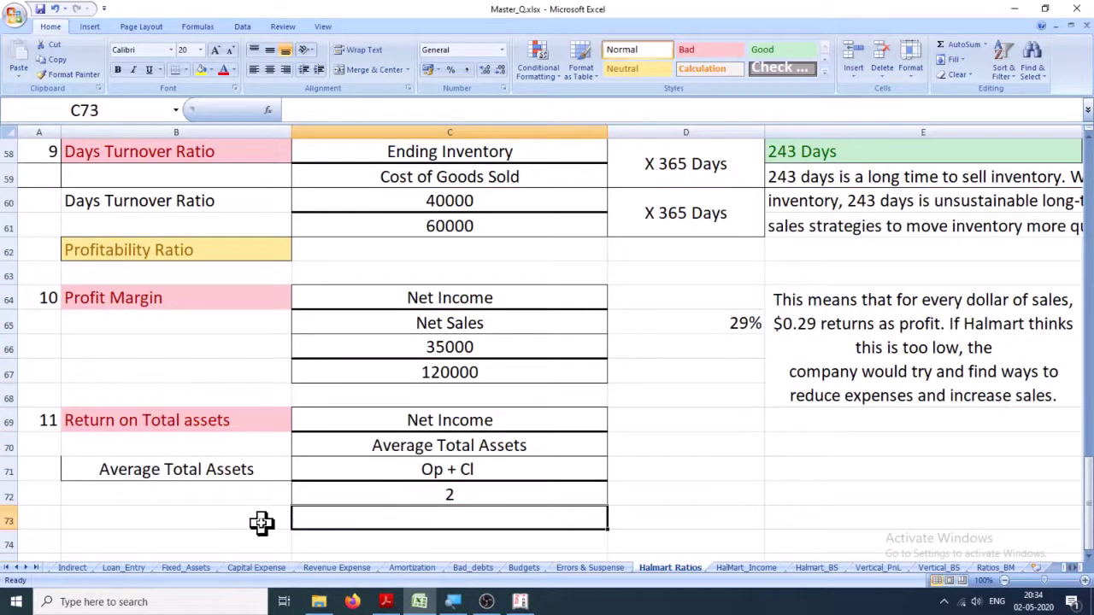
pyautogui.scroll(-3, 227, 479)
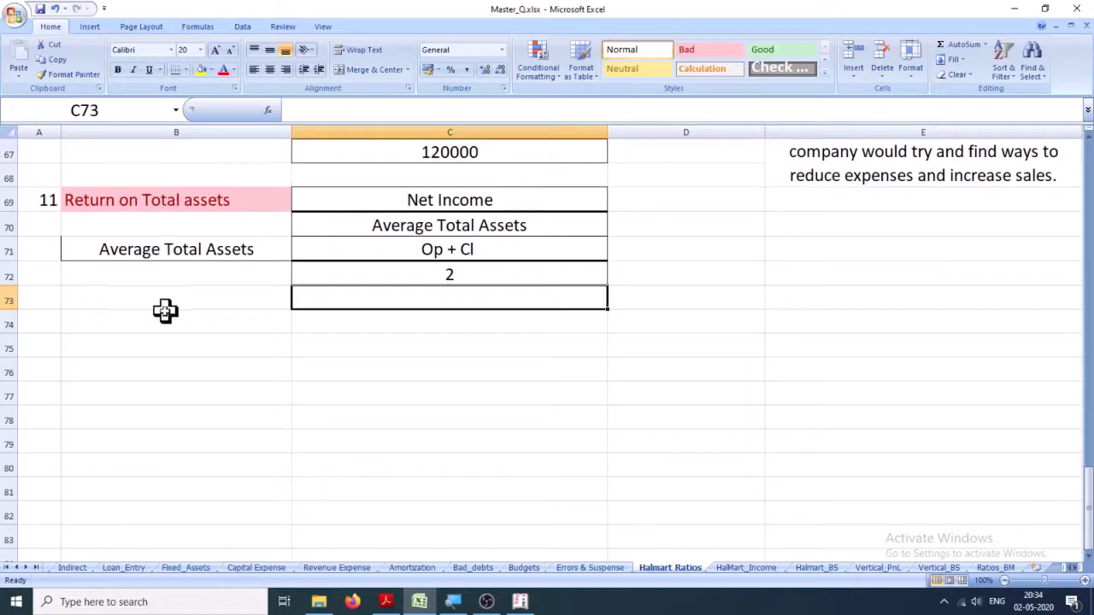
pyautogui.click(155, 296)
pyautogui.write('Return on Tot')
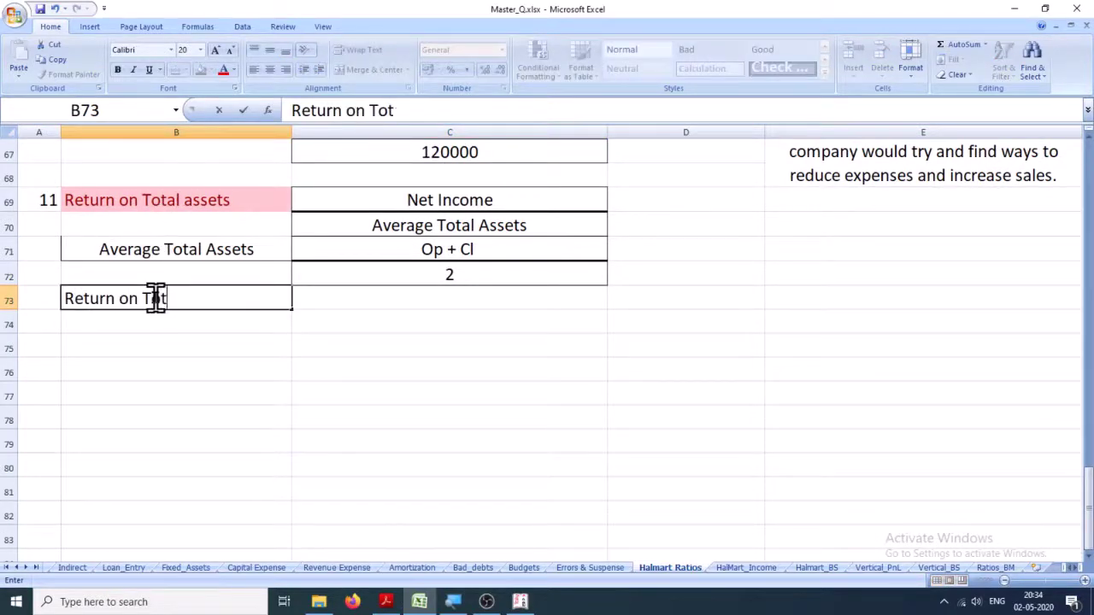
pyautogui.write('al Asstes')
pyautogui.press('Return')
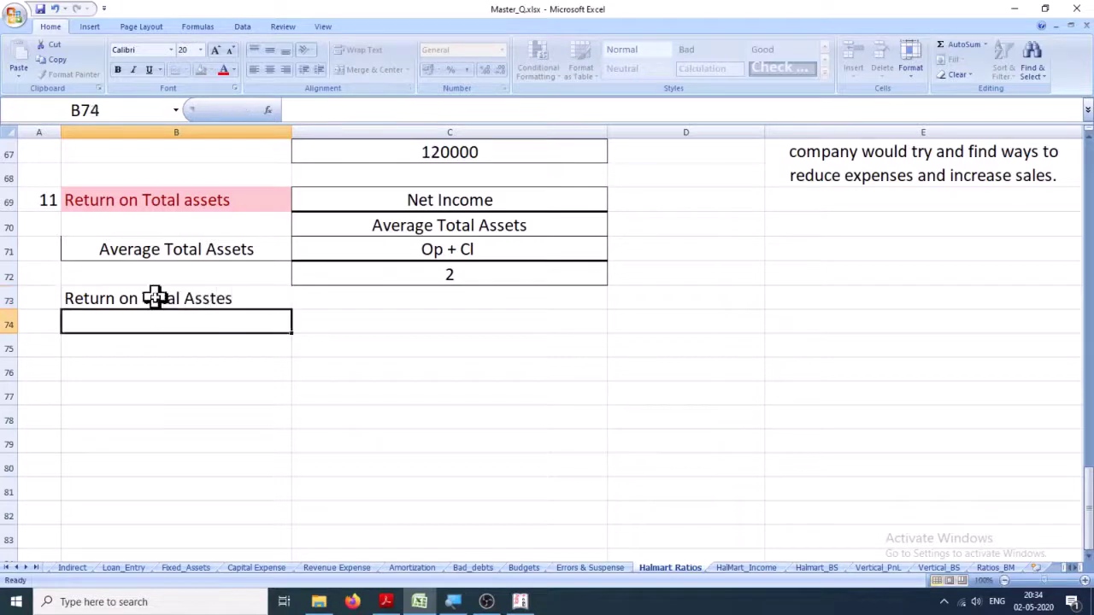
pyautogui.press('Up')
pyautogui.press('Up')
pyautogui.press('Up')
pyautogui.press('Up')
pyautogui.press('Up')
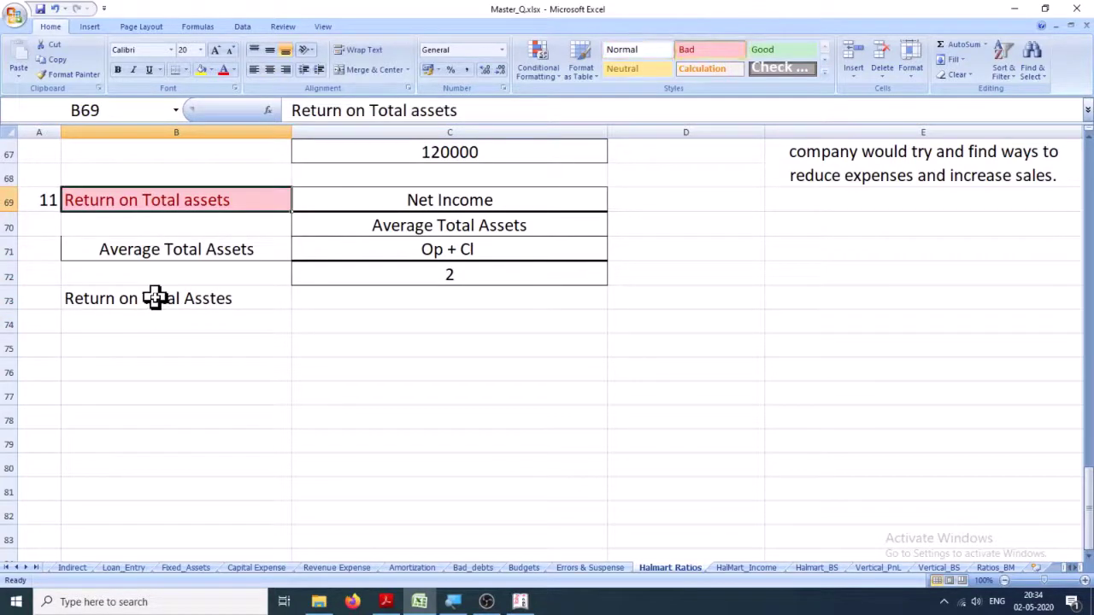
# Enter the net income 35000 in C73.
pyautogui.click(439, 296)
pyautogui.scroll(4, 513, 291)
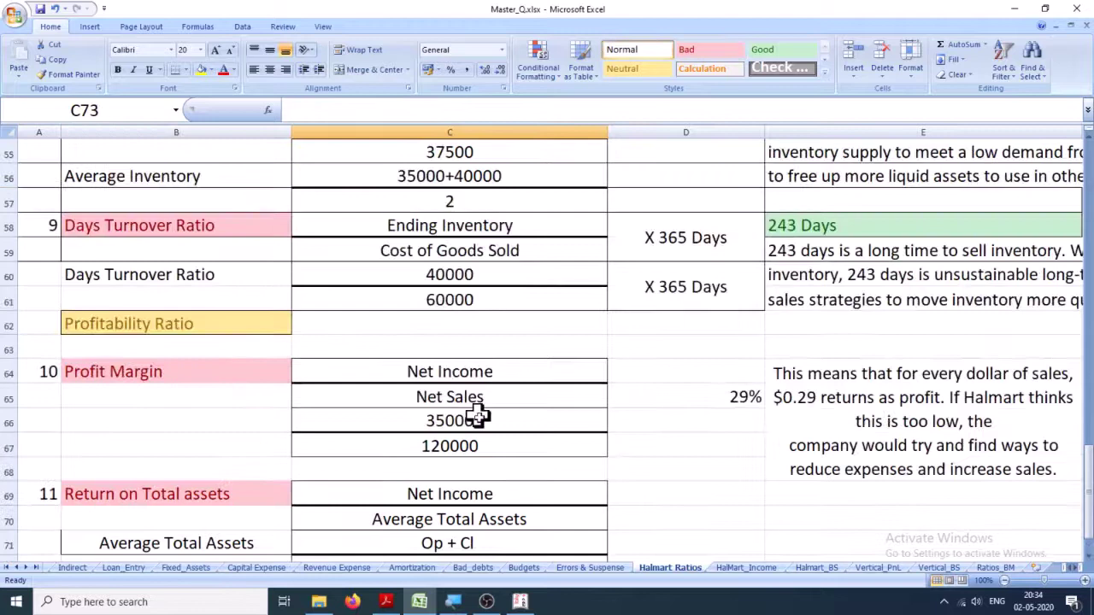
pyautogui.scroll(-1, 481, 440)
pyautogui.write('3')
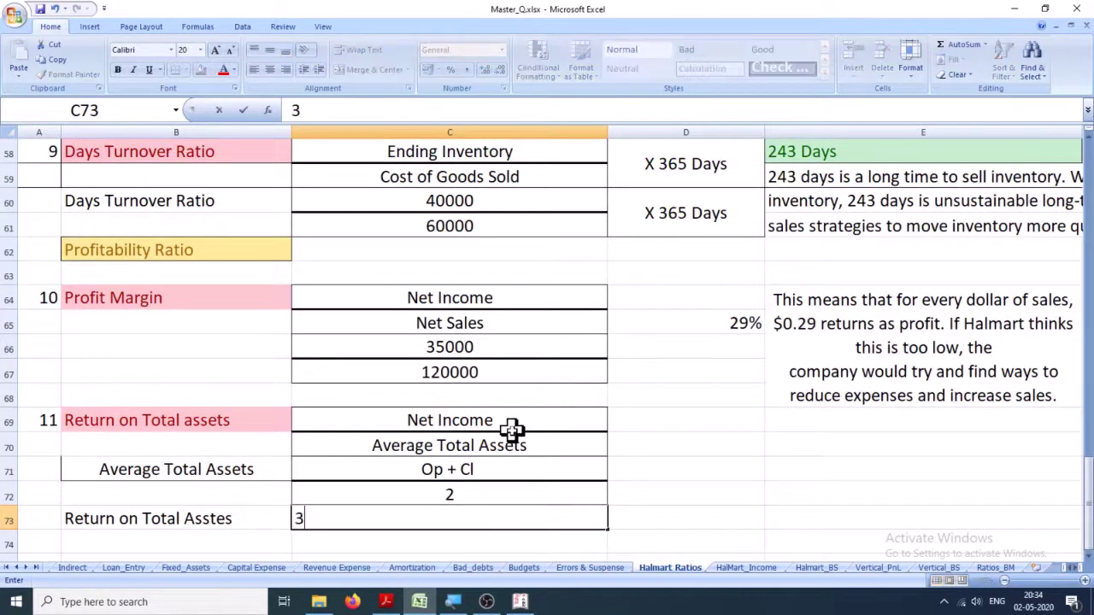
pyautogui.write('5000')
pyautogui.press('Return')
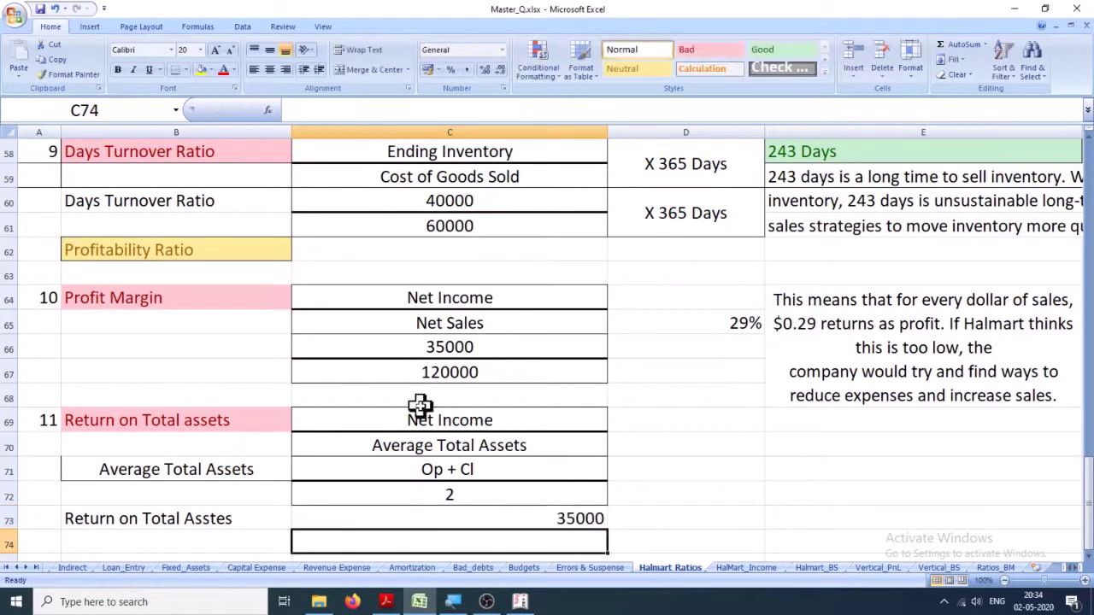
# Locate the 225000 average total assets figure and the empty cell below 35000.
pyautogui.scroll(2, 387, 398)
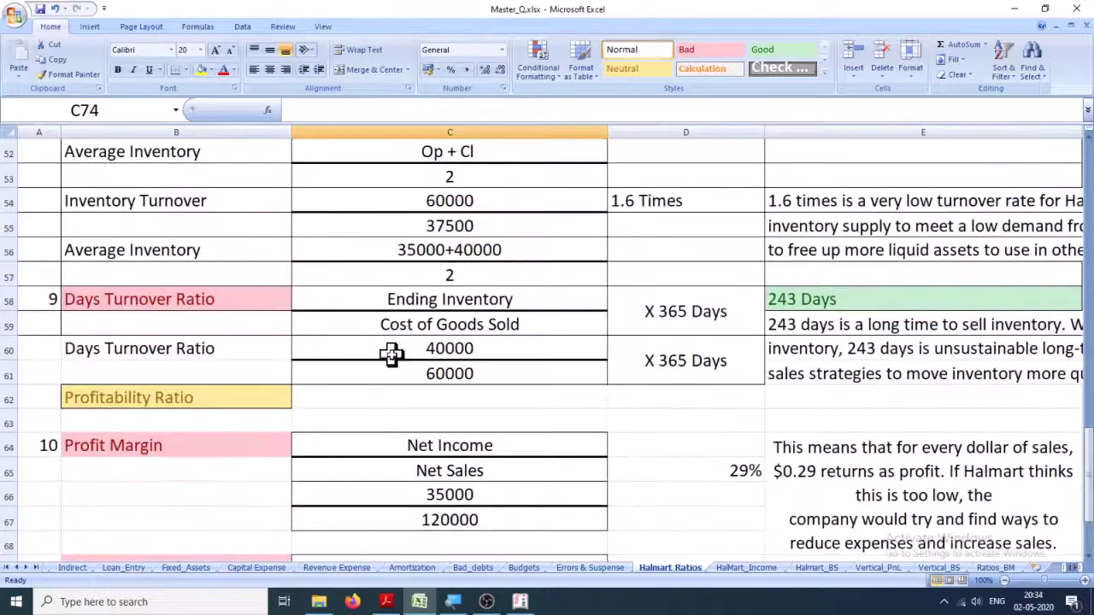
pyautogui.scroll(-3, 390, 354)
pyautogui.scroll(1, 427, 402)
pyautogui.scroll(7, 449, 389)
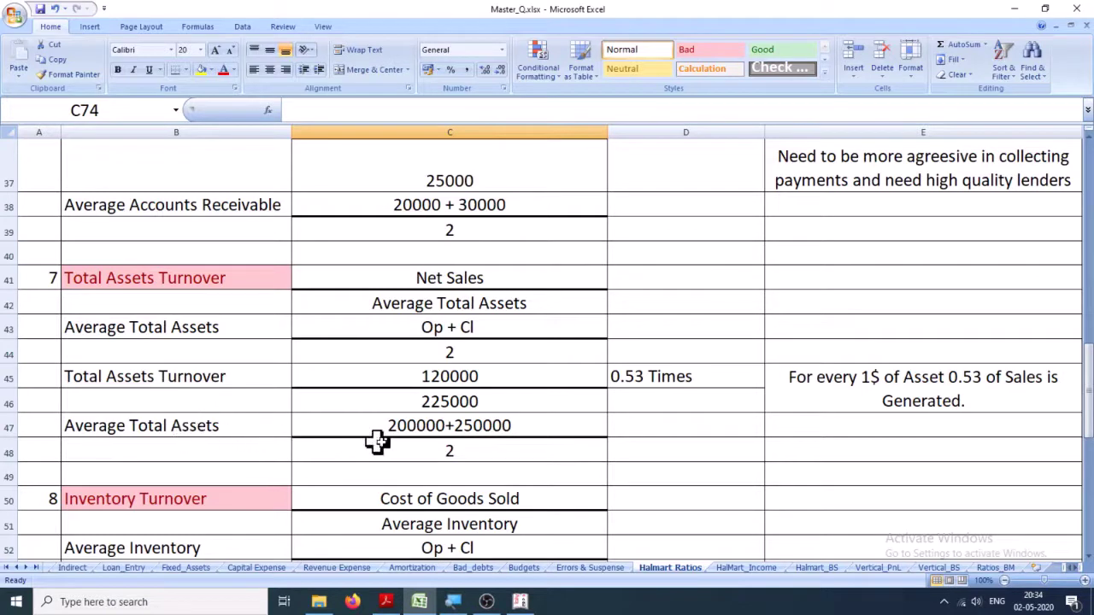
pyautogui.click(477, 402)
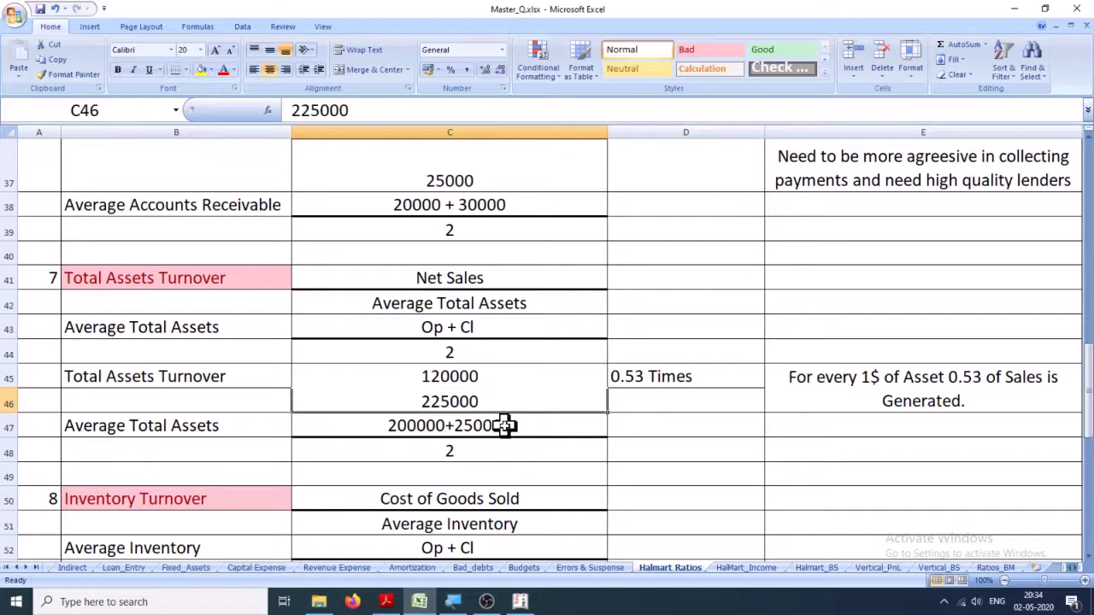
pyautogui.scroll(-9, 505, 427)
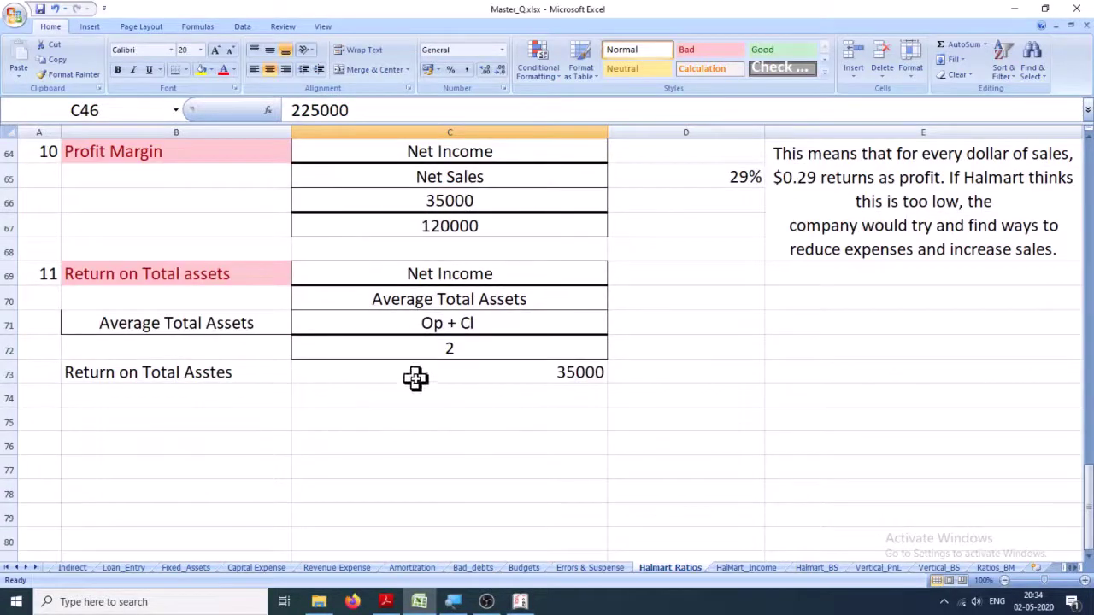
pyautogui.click(492, 395)
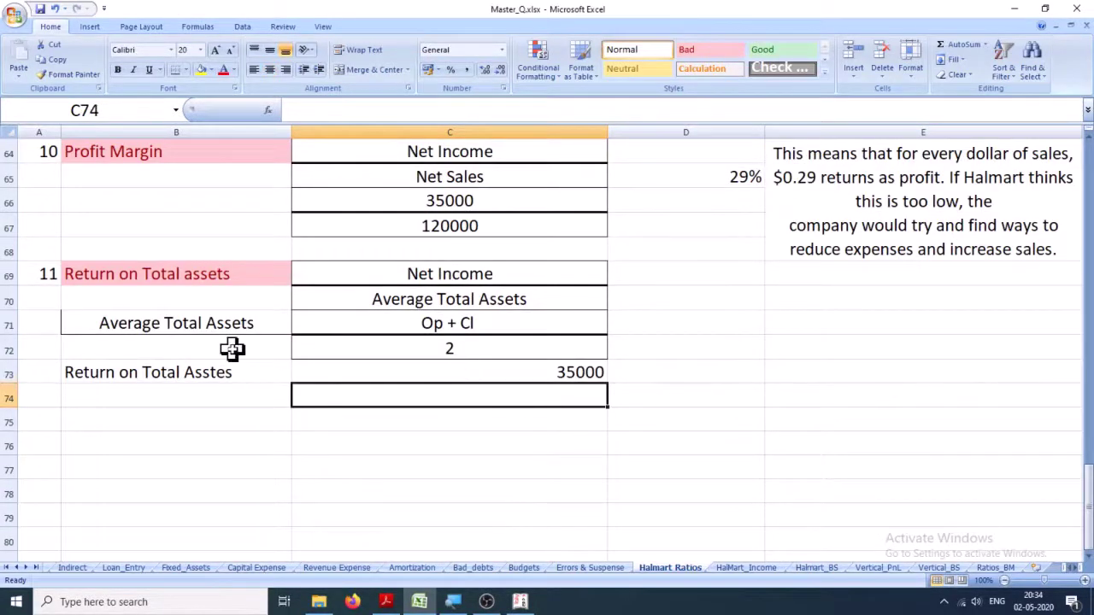
pyautogui.moveTo(168, 320); pyautogui.dragTo(452, 342)
pyautogui.click(483, 393)
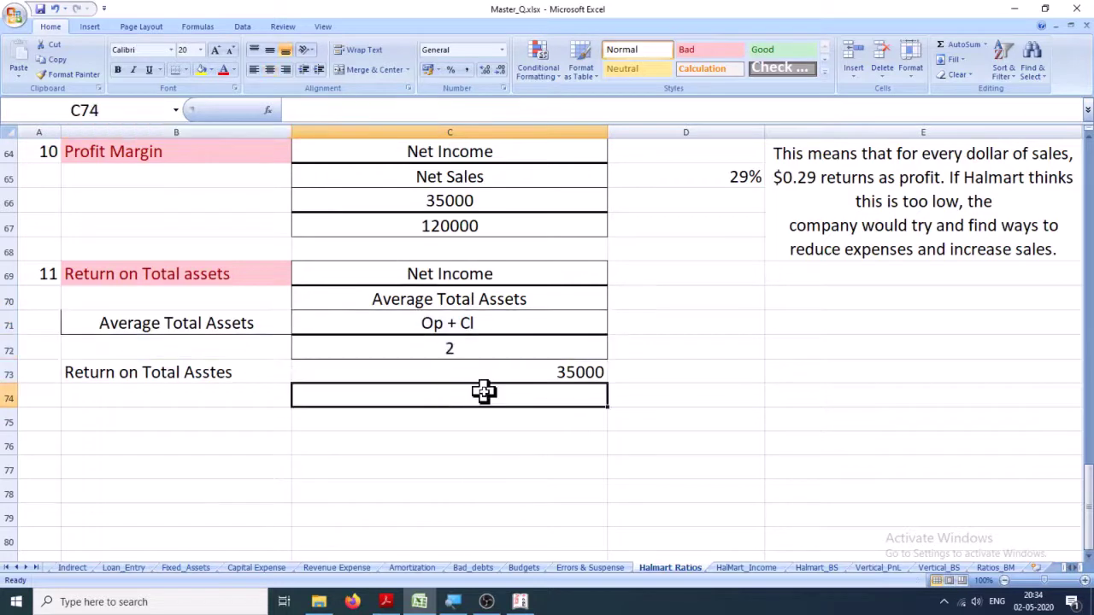
pyautogui.press('Up')
pyautogui.press('Down')
pyautogui.press('Up')
pyautogui.press('Down')
# Link C74 to the 225000 average total assets cell with an = formula.
pyautogui.write('=')
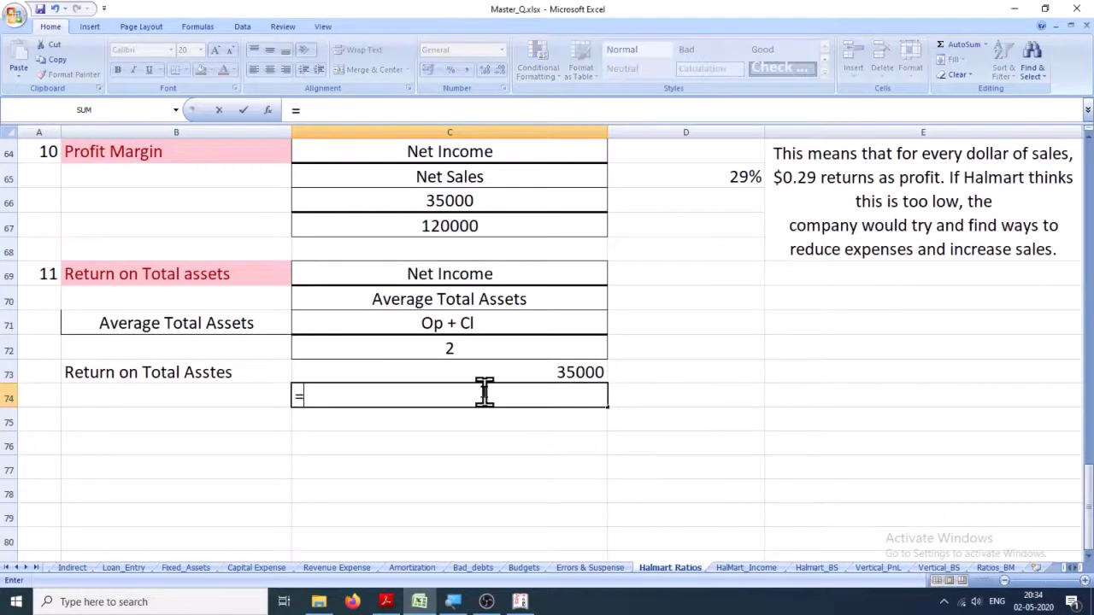
pyautogui.press('Up')
pyautogui.scroll(1, 483, 393)
pyautogui.press('Up')
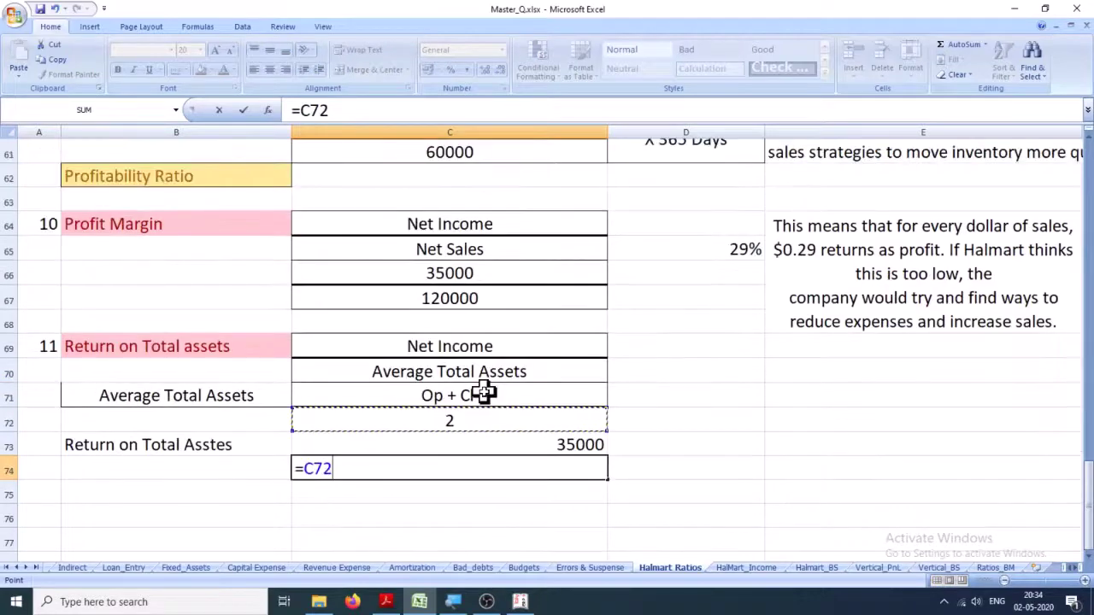
pyautogui.press('Up')
pyautogui.press('Up')
pyautogui.press('Up')
pyautogui.press('Up')
pyautogui.press('Up')
pyautogui.press('Up')
pyautogui.press('Up')
pyautogui.press('Up')
pyautogui.press('Up')
pyautogui.press('Up')
pyautogui.press('Up')
pyautogui.press('Up')
pyautogui.press('Up')
pyautogui.press('Up')
pyautogui.press('Up')
pyautogui.press('Up')
pyautogui.press('Up')
pyautogui.press('Up')
pyautogui.press('Up')
pyautogui.press('Up')
pyautogui.press('Up')
pyautogui.press('Up')
pyautogui.press('Up')
pyautogui.press('Up')
pyautogui.press('Up')
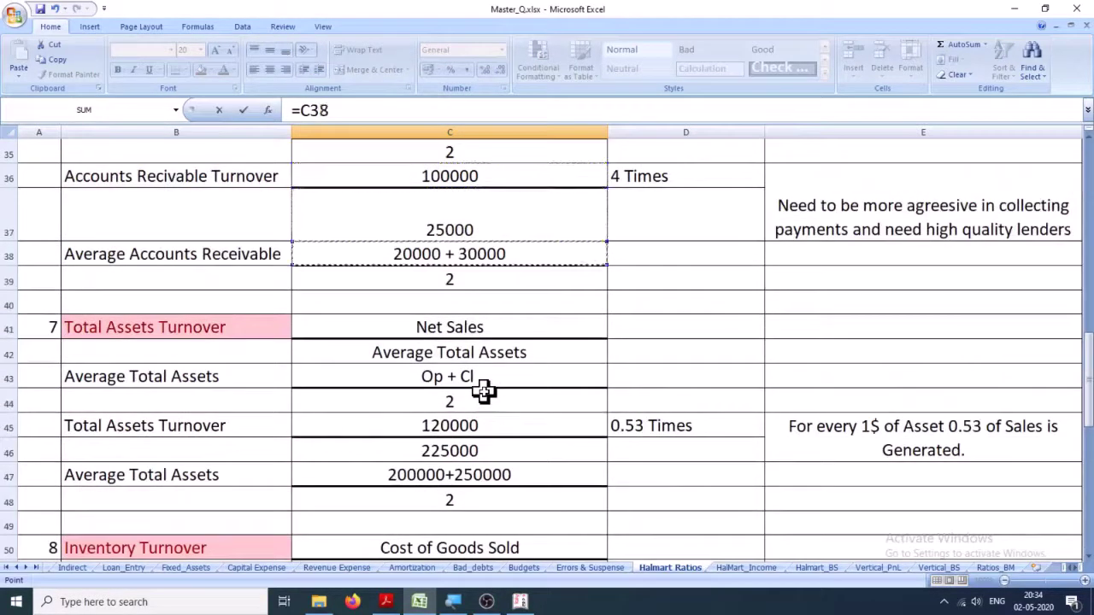
pyautogui.press('Down')
pyautogui.press('Down')
pyautogui.press('Down')
pyautogui.press('Down')
pyautogui.press('Down')
pyautogui.press('Down')
pyautogui.press('Down')
pyautogui.press('Down')
pyautogui.press('Down')
pyautogui.press('Down')
pyautogui.press('Down')
pyautogui.press('Down')
pyautogui.press('Down')
pyautogui.press('Down')
pyautogui.press('Down')
pyautogui.press('Down')
pyautogui.press('Down')
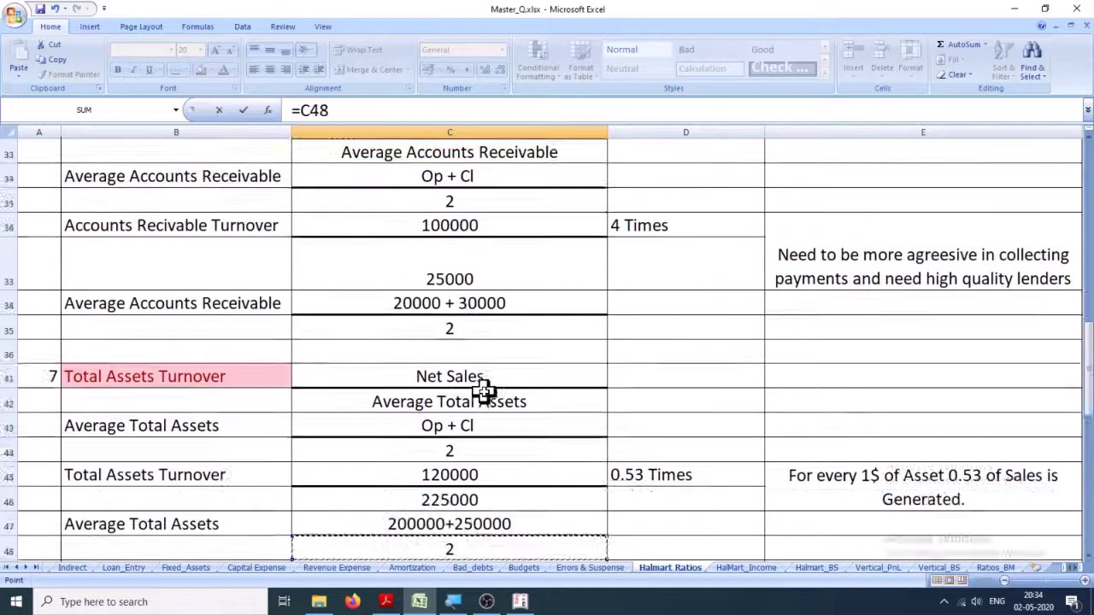
pyautogui.press('Up')
pyautogui.press('Up')
pyautogui.press('Up')
pyautogui.press('Down')
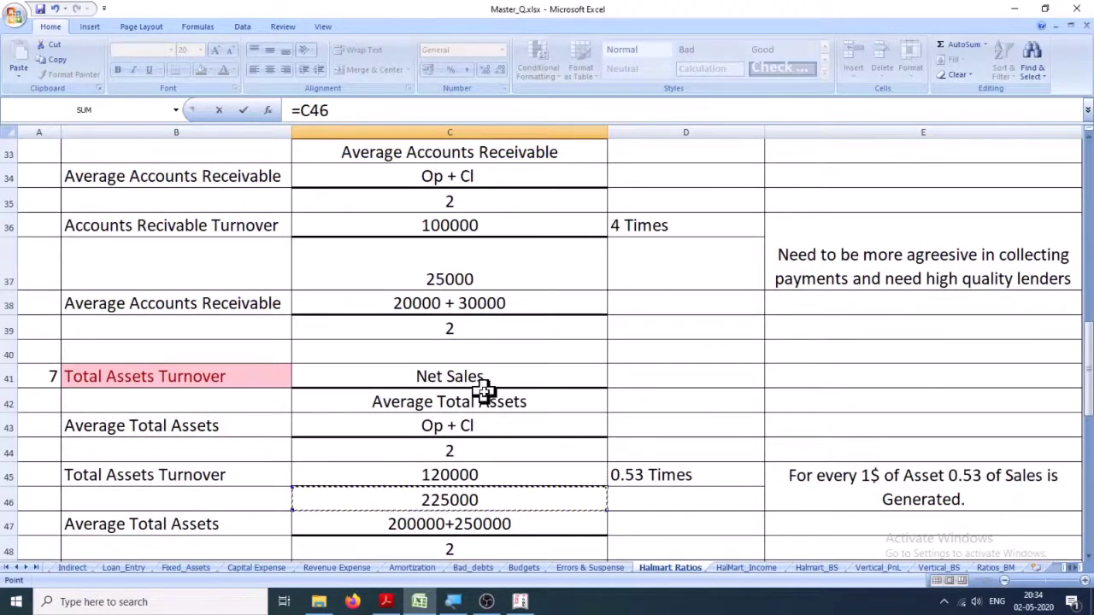
pyautogui.press('Return')
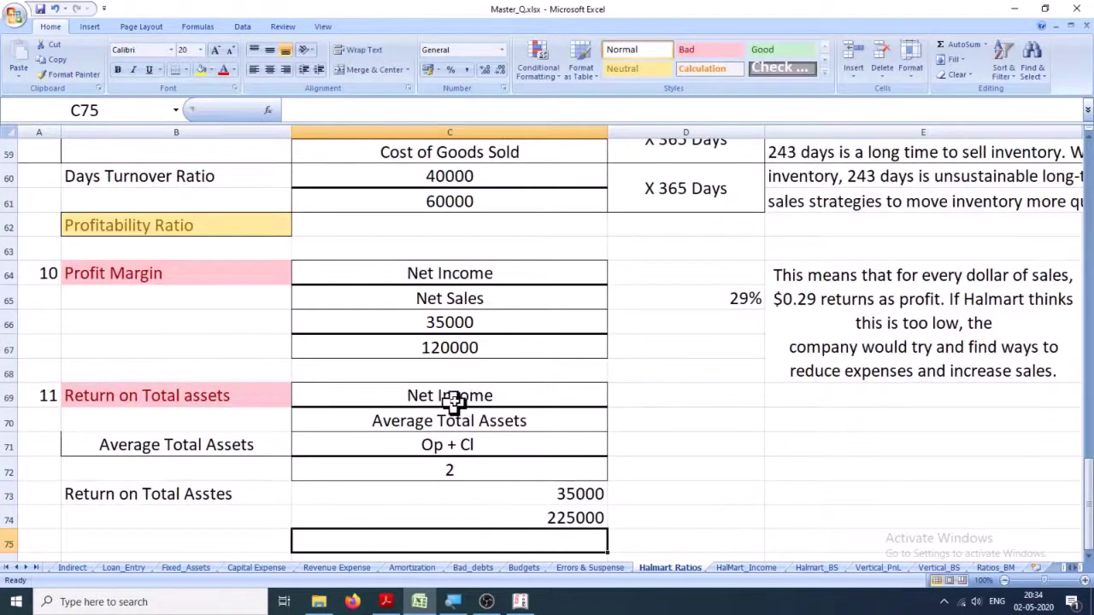
# Apply the label cells' formatting to the 35000 and 225000 figures with Format Painter.
pyautogui.moveTo(451, 405); pyautogui.dragTo(451, 414)
pyautogui.click(90, 71)
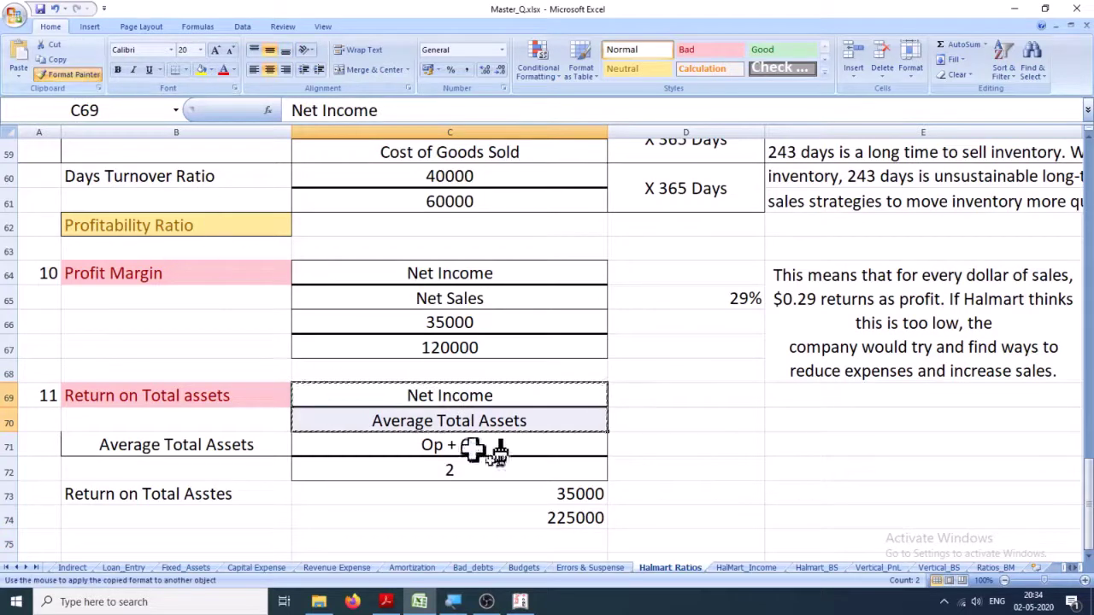
pyautogui.moveTo(523, 494); pyautogui.dragTo(525, 513)
pyautogui.click(675, 495)
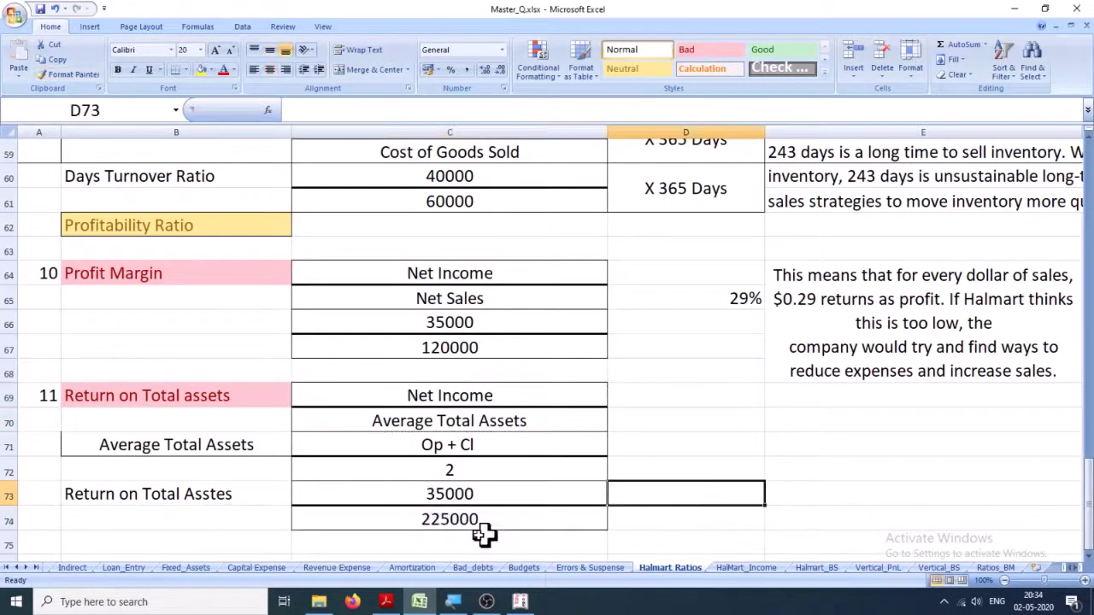
# Compute C75 as =C73/C74, giving 0.155555556 return on total assets.
pyautogui.scroll(-2, 478, 495)
pyautogui.click(508, 403)
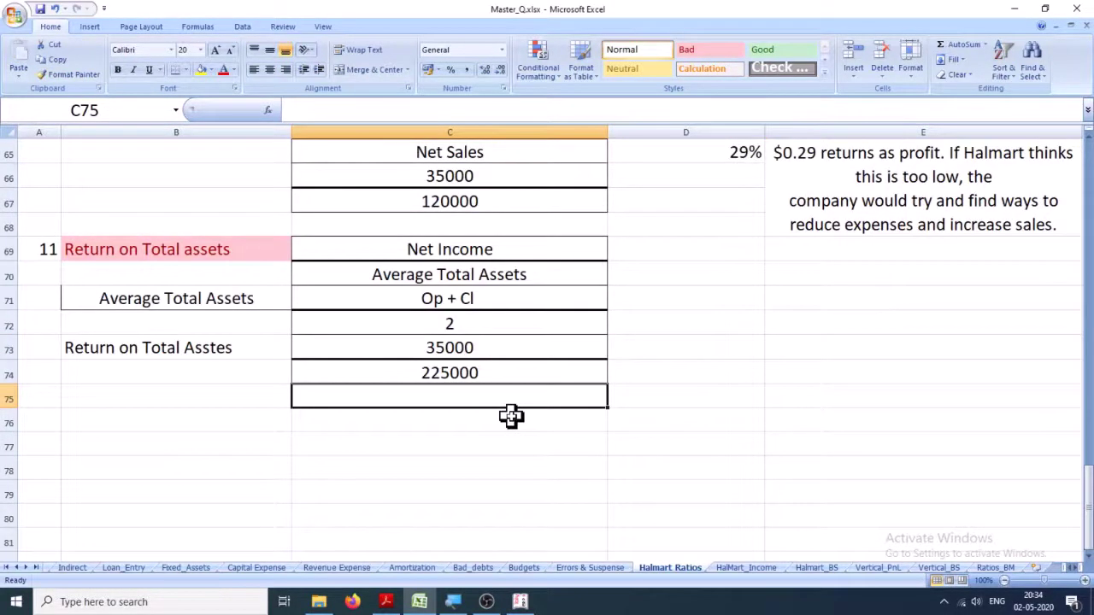
pyautogui.write('=')
pyautogui.press('Up')
pyautogui.press('Up')
pyautogui.press('Down')
pyautogui.press('Up')
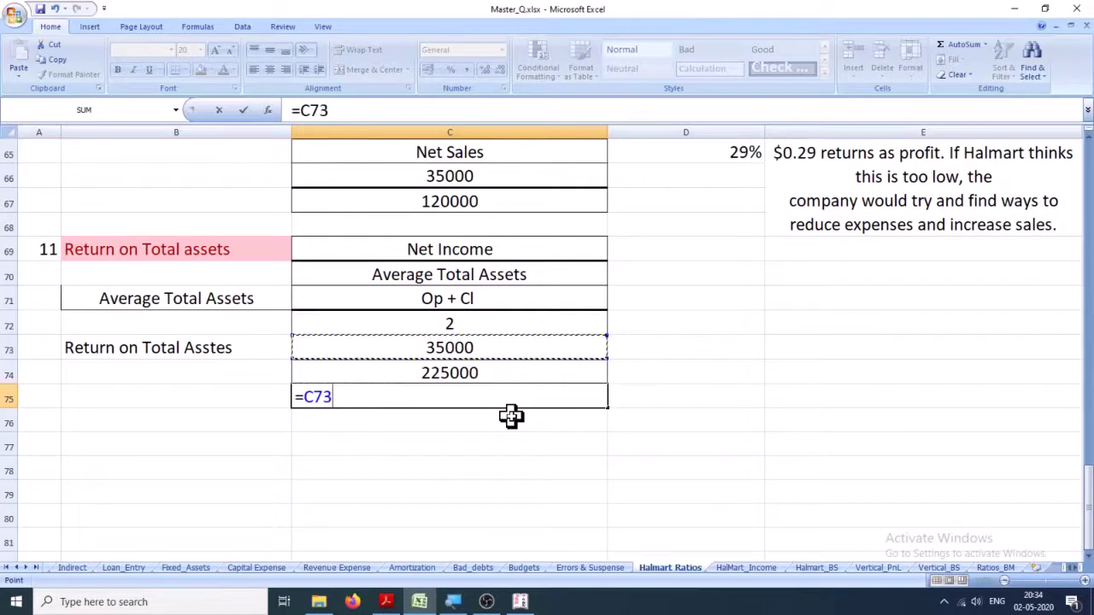
pyautogui.write('/')
pyautogui.press('Down')
pyautogui.press('Up')
pyautogui.press('Up')
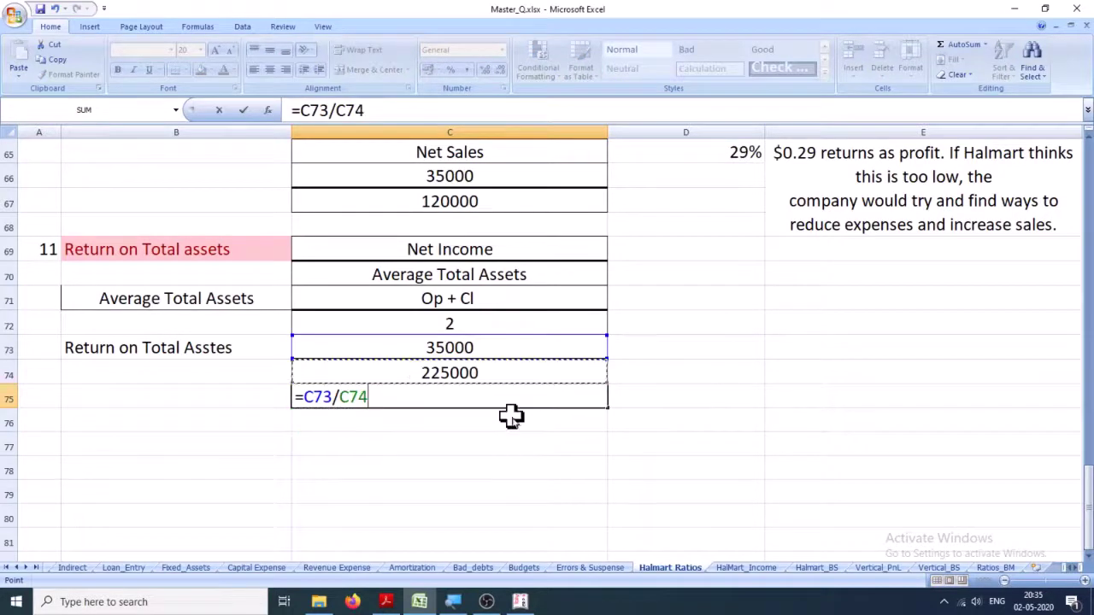
pyautogui.press('Return')
pyautogui.press('Up')
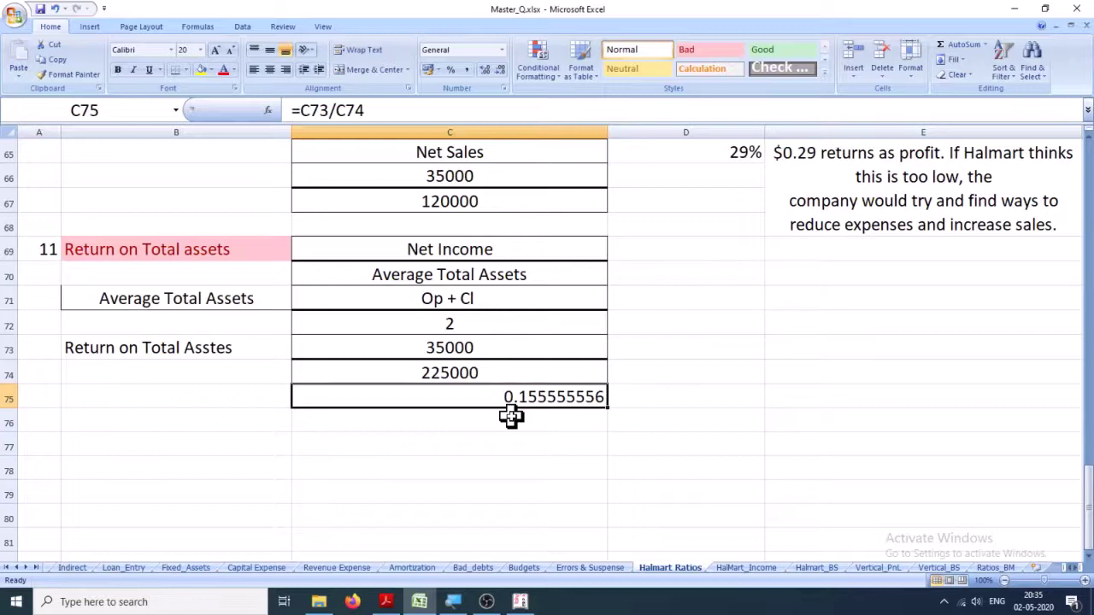
pyautogui.hotkey('alt', 'Tab')
# Copy the PDF's Halmart interpretation from 'The higher the figure…' to 'acceptable return'.
pyautogui.scroll(-5, 552, 398)
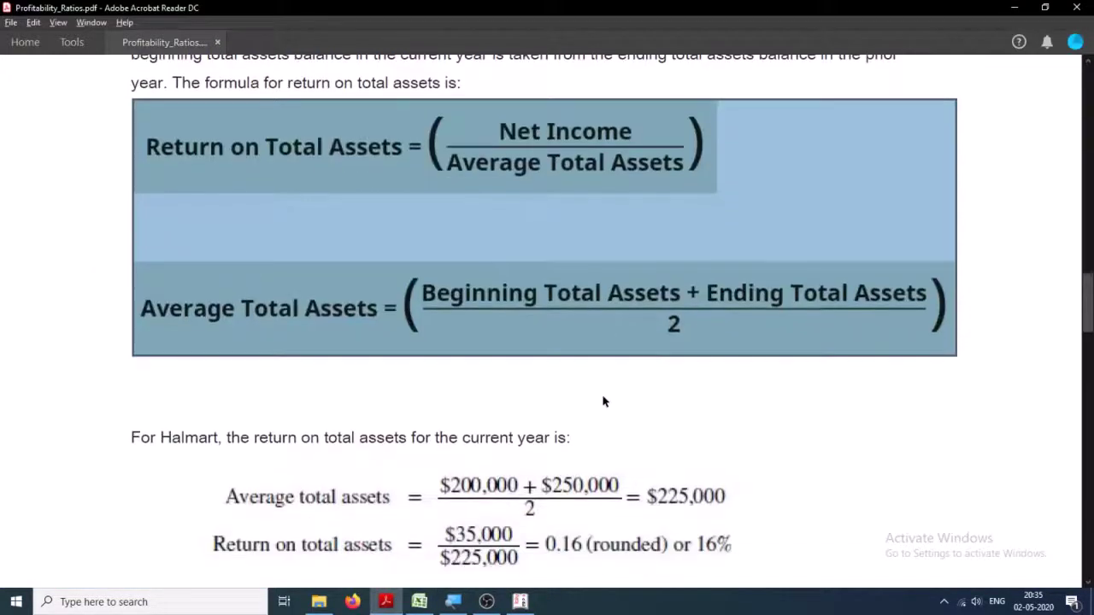
pyautogui.scroll(-2, 676, 411)
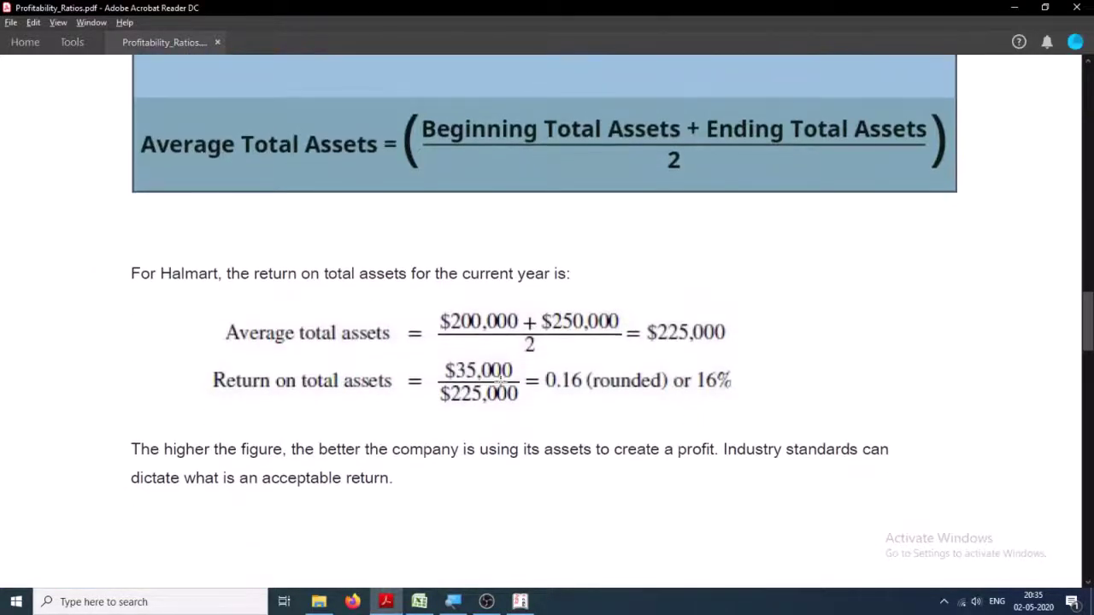
pyautogui.hotkey('alt', 'Tab')
pyautogui.hotkey('alt', 'Tab')
pyautogui.scroll(-1, 203, 429)
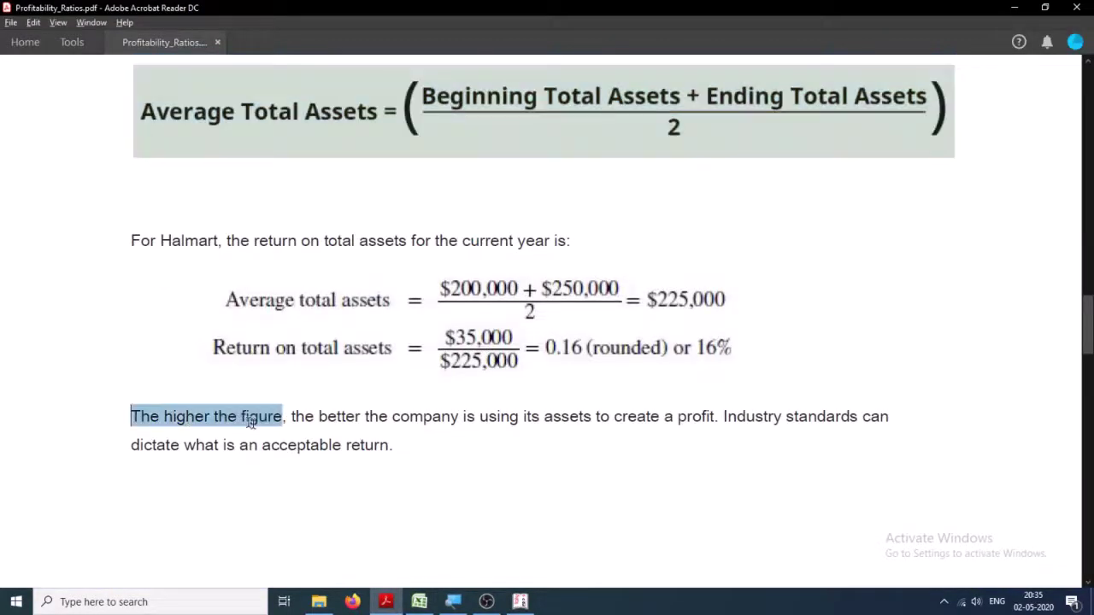
pyautogui.moveTo(251, 422); pyautogui.dragTo(360, 442)
pyautogui.hotkey('ctrl', 'c')
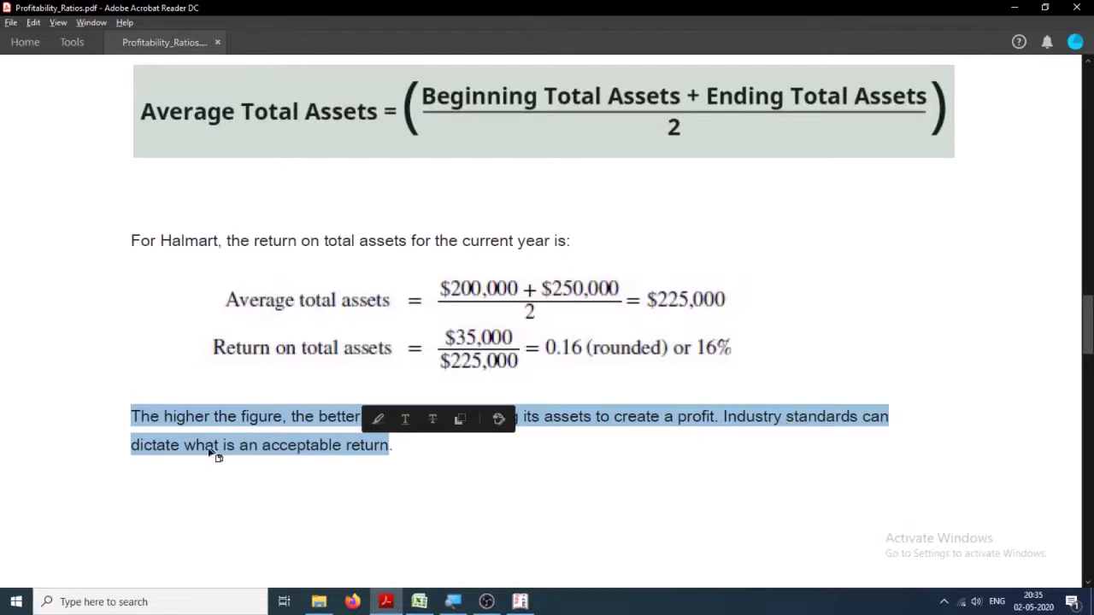
pyautogui.scroll(-5, 282, 444)
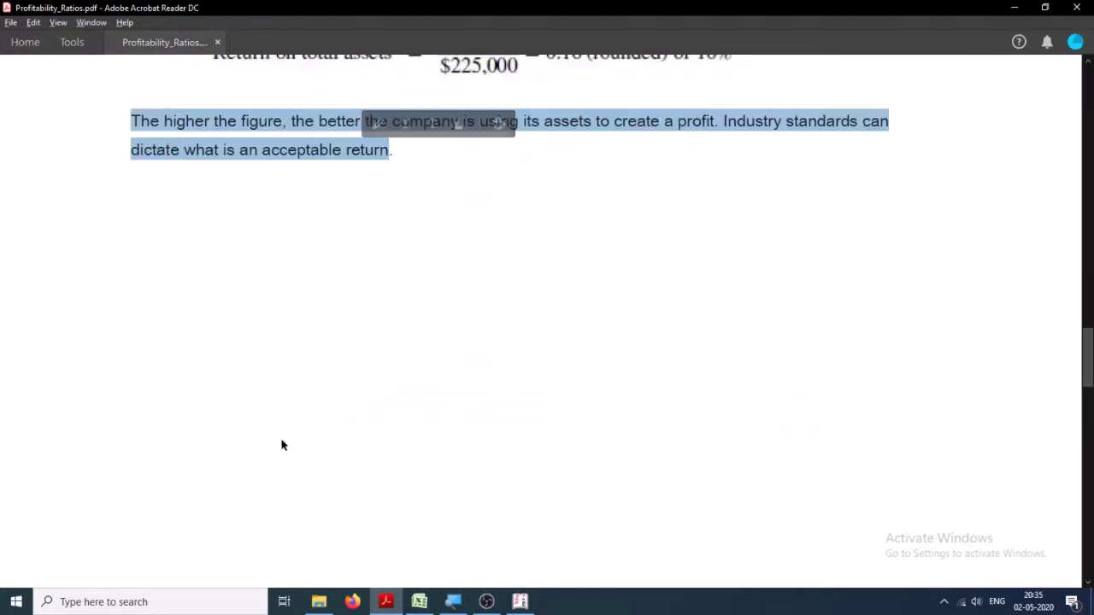
pyautogui.scroll(6, 281, 444)
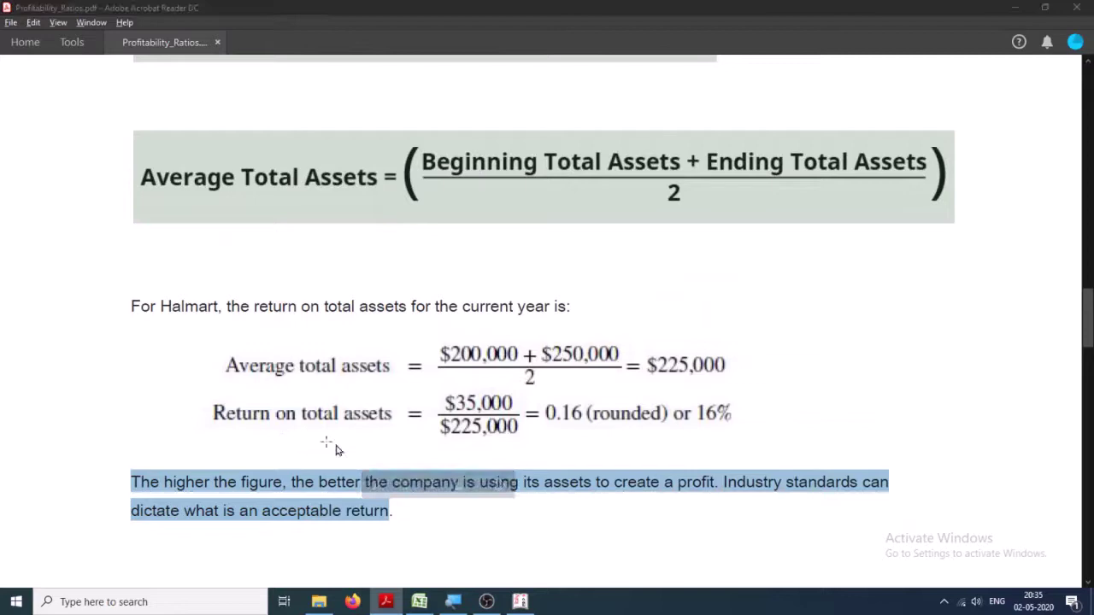
pyautogui.hotkey('alt', 'Tab')
# Merge E72:E74, paste the Halmart interpretation text there, and make row 73 taller to show it.
pyautogui.click(789, 343)
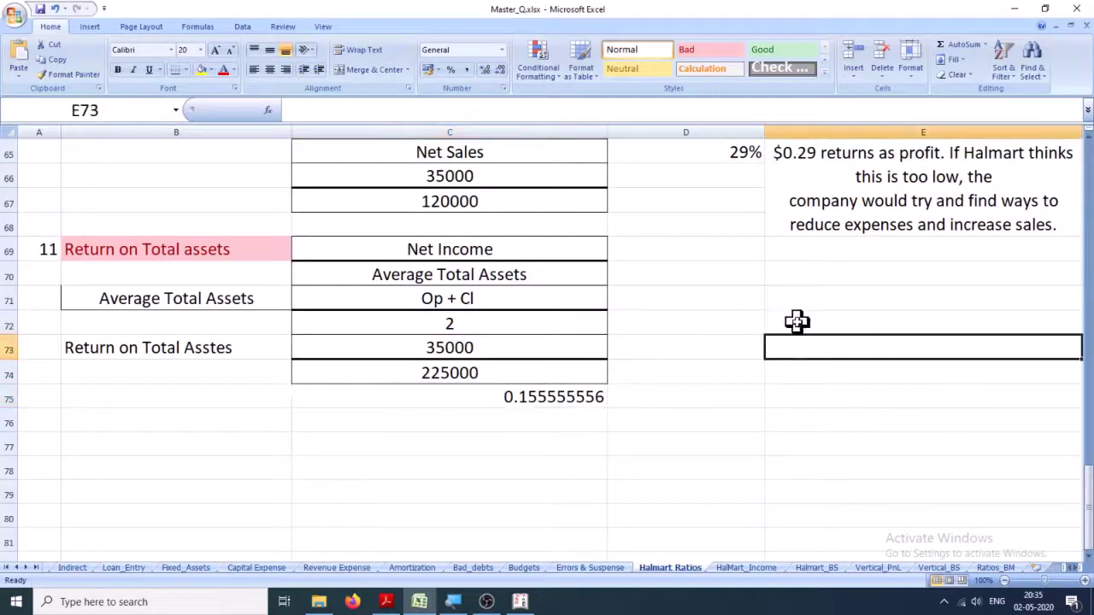
pyautogui.doubleClick(798, 371)
pyautogui.moveTo(799, 323); pyautogui.dragTo(804, 371)
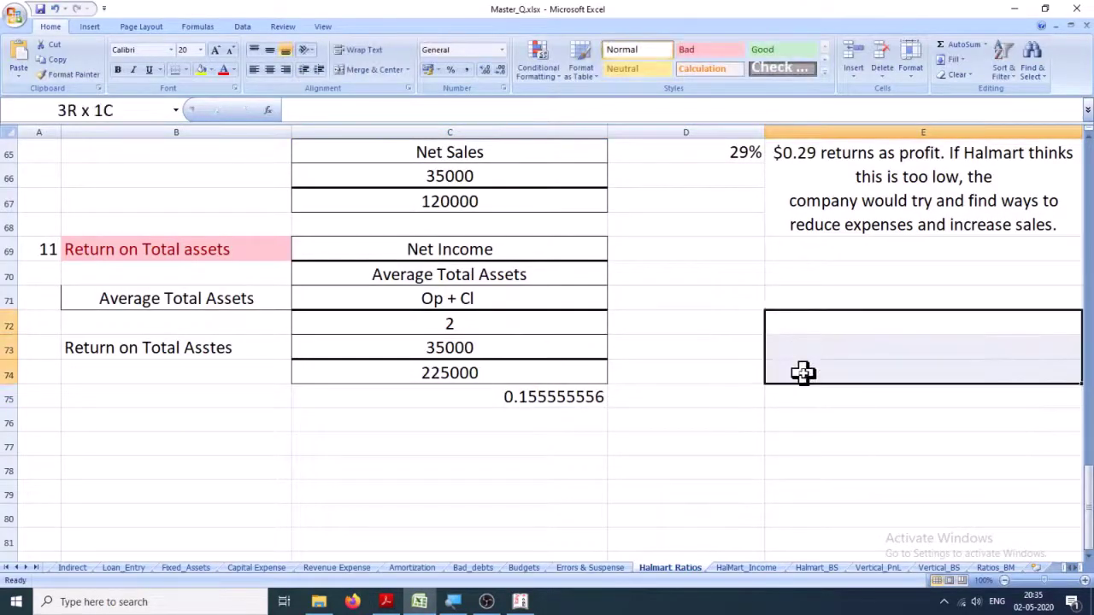
pyautogui.click(359, 69)
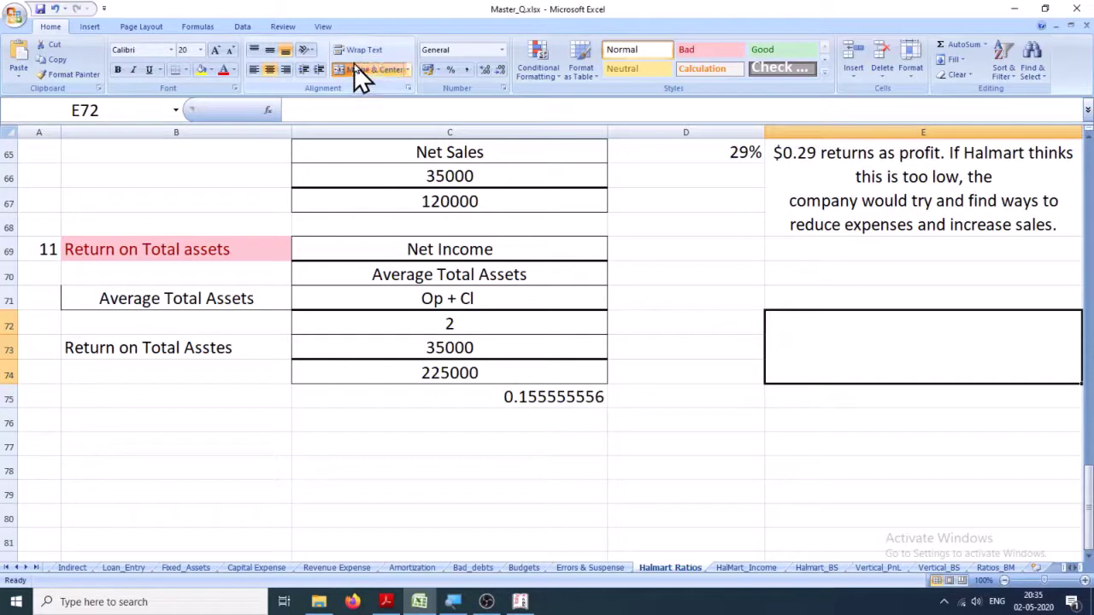
pyautogui.doubleClick(800, 329)
pyautogui.hotkey('ctrl', 'v')
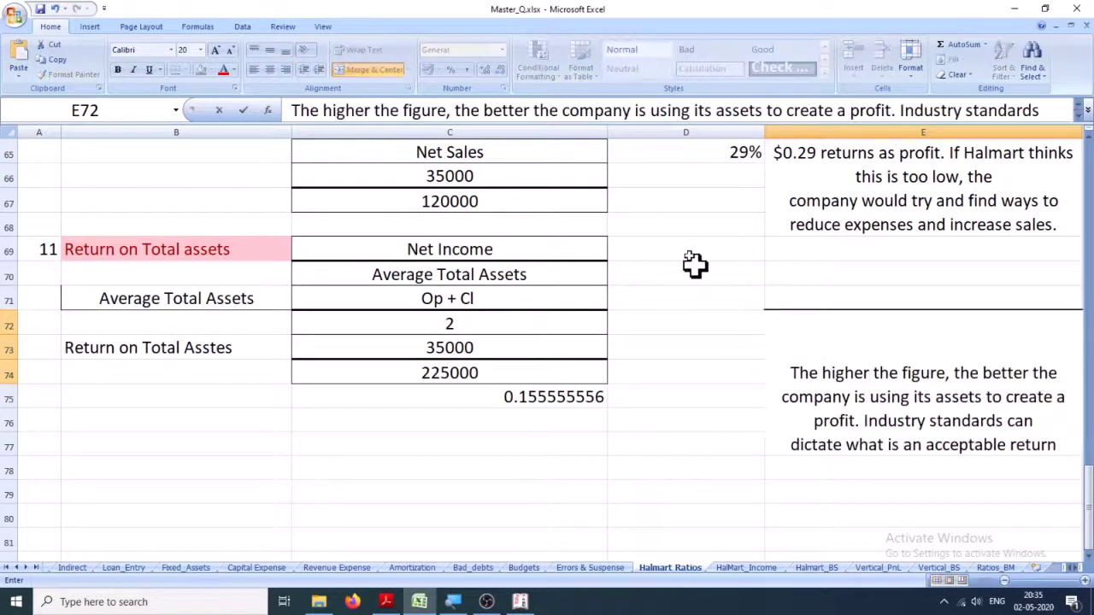
pyautogui.click(767, 272)
pyautogui.click(838, 325)
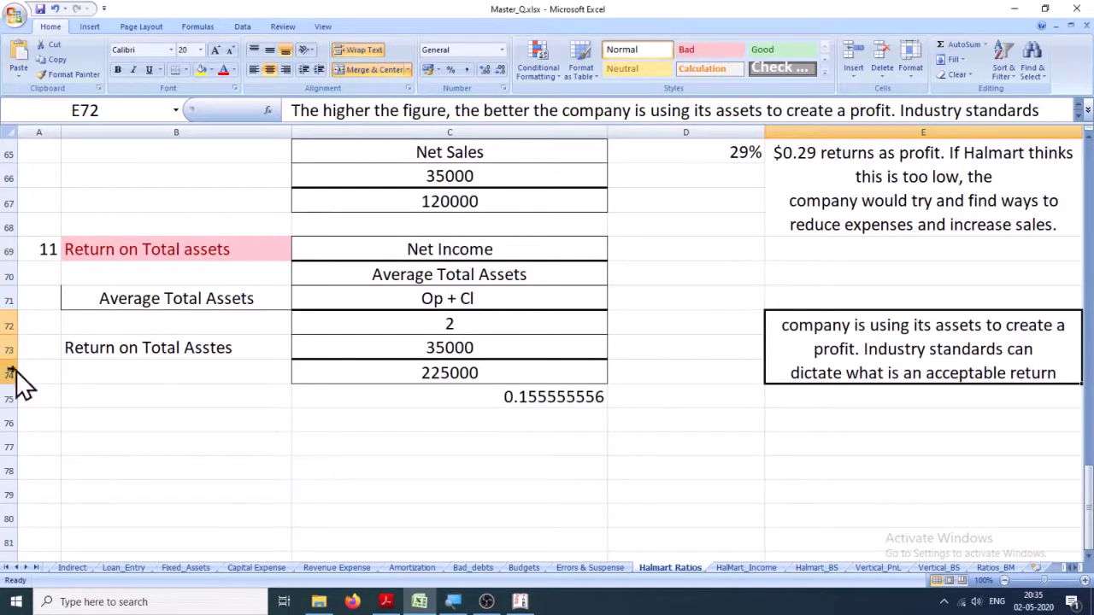
pyautogui.moveTo(10, 359); pyautogui.dragTo(7, 379)
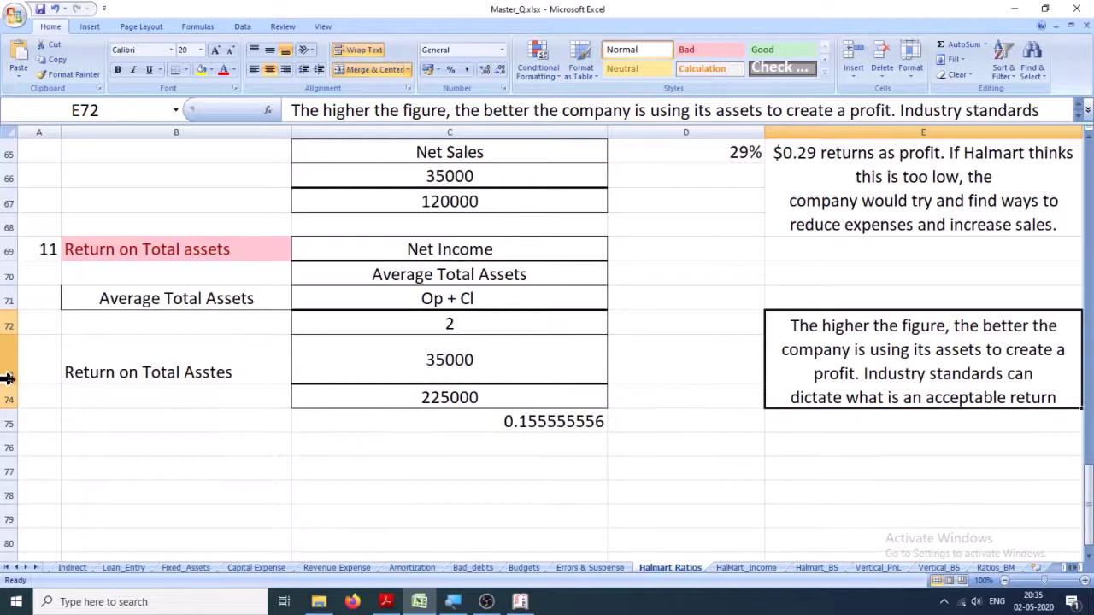
pyautogui.click(908, 515)
# Delete the 0.155555556 result from C75 and enter the rounded 16% figure in D73.
pyautogui.click(659, 349)
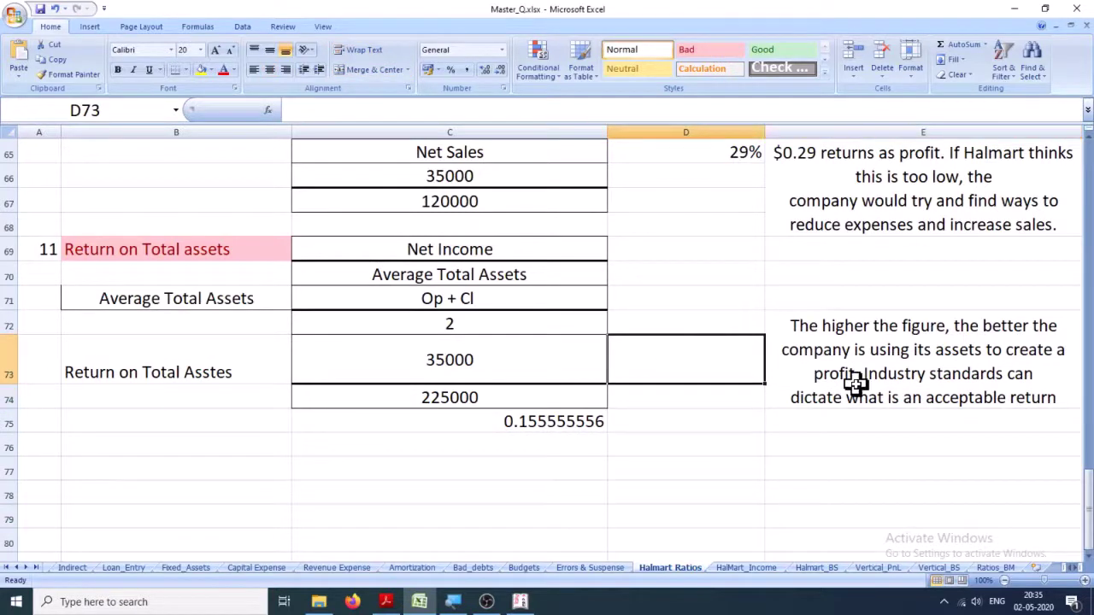
pyautogui.click(543, 417)
pyautogui.press('Delete')
pyautogui.click(727, 364)
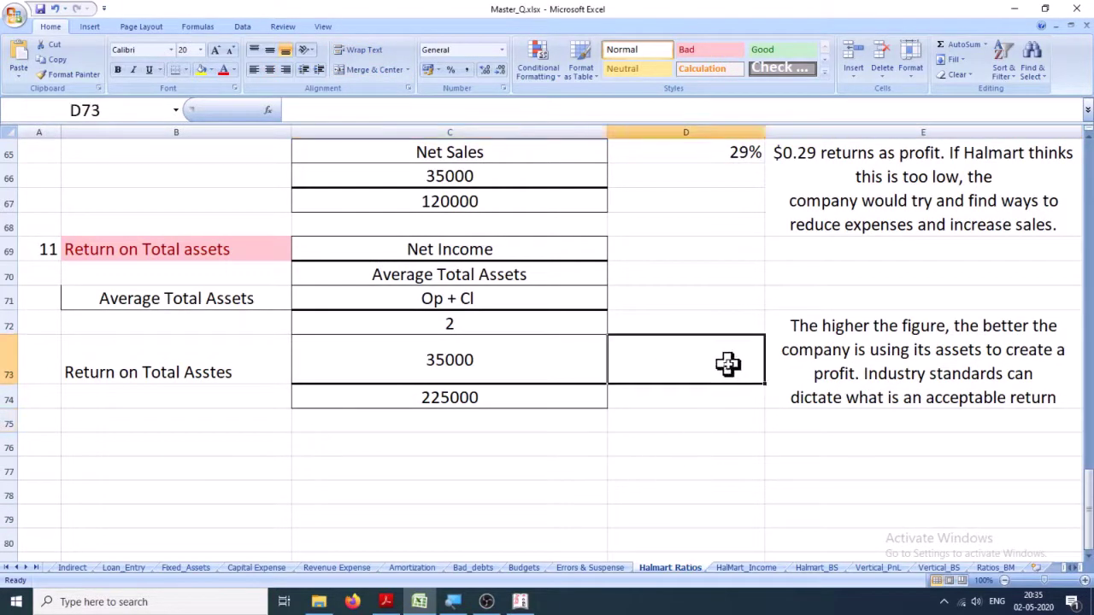
pyautogui.write('0.16')
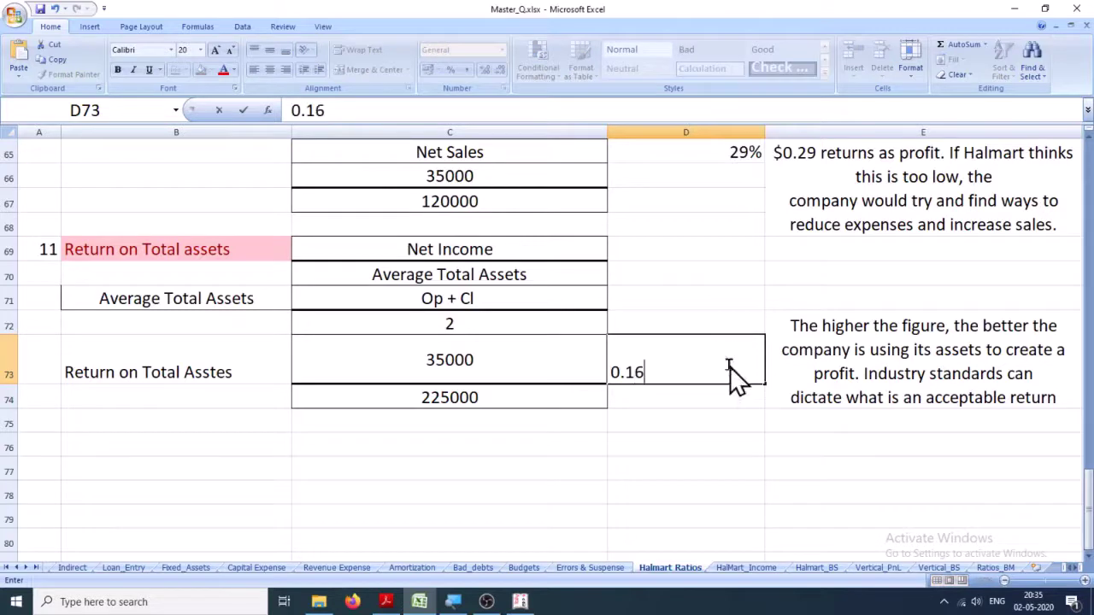
pyautogui.hotkey('alt', 'Tab')
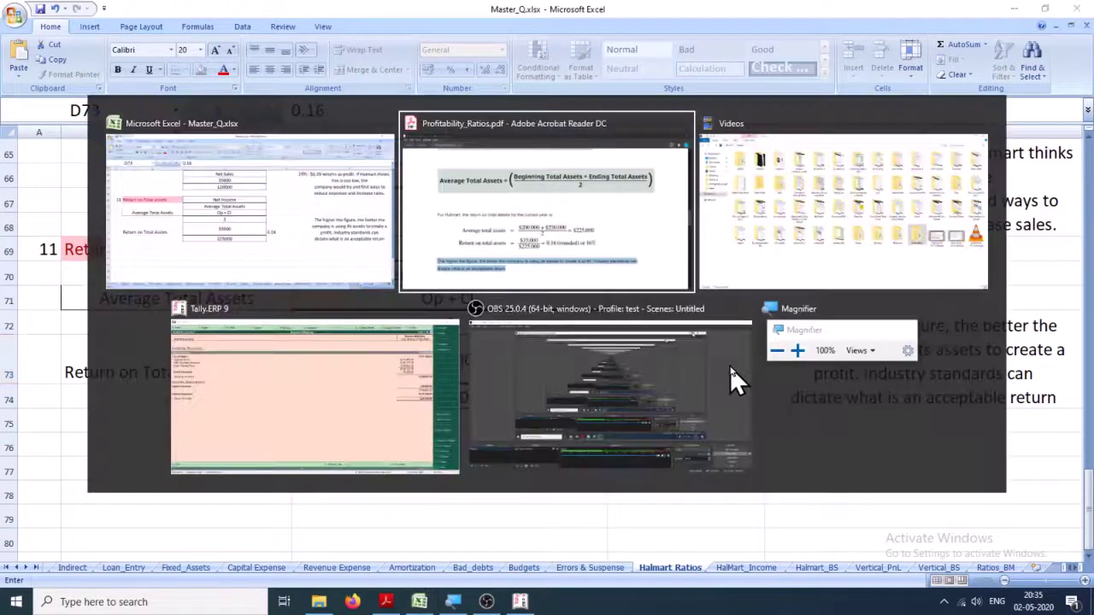
pyautogui.hotkey('alt', 'Tab')
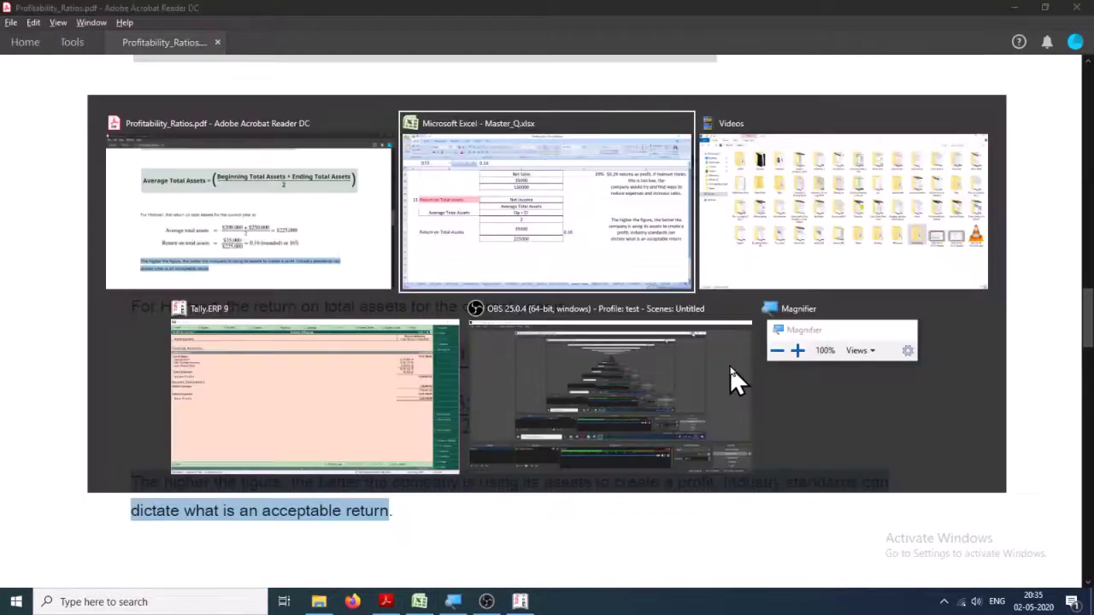
pyautogui.write('16')
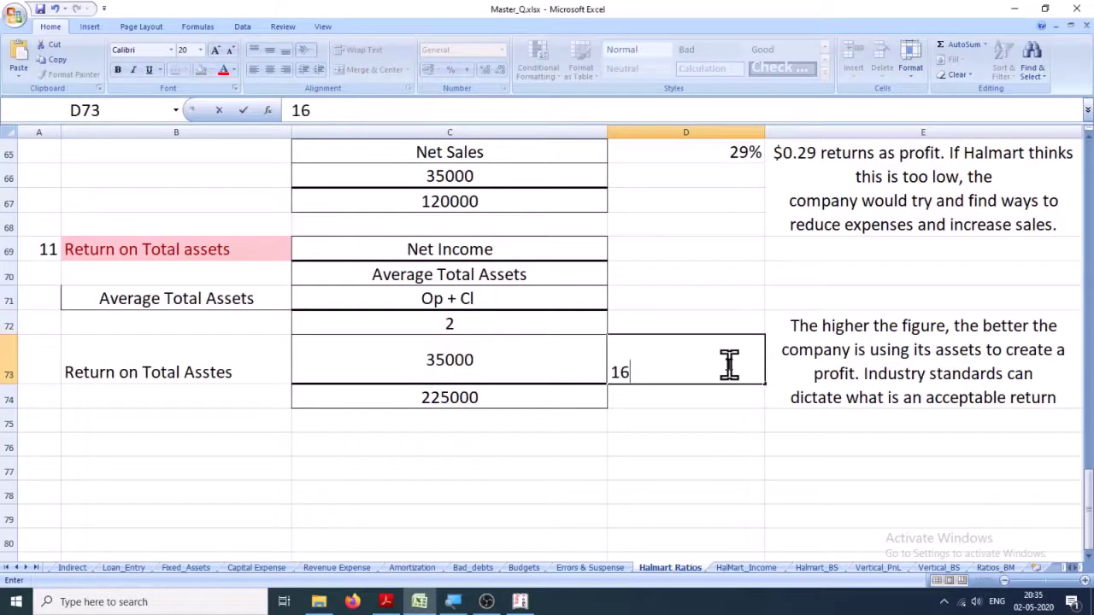
pyautogui.write('%')
pyautogui.press('Return')
# Revise D73 to read '0.16 or 16%', removing the extra space.
pyautogui.click(729, 364)
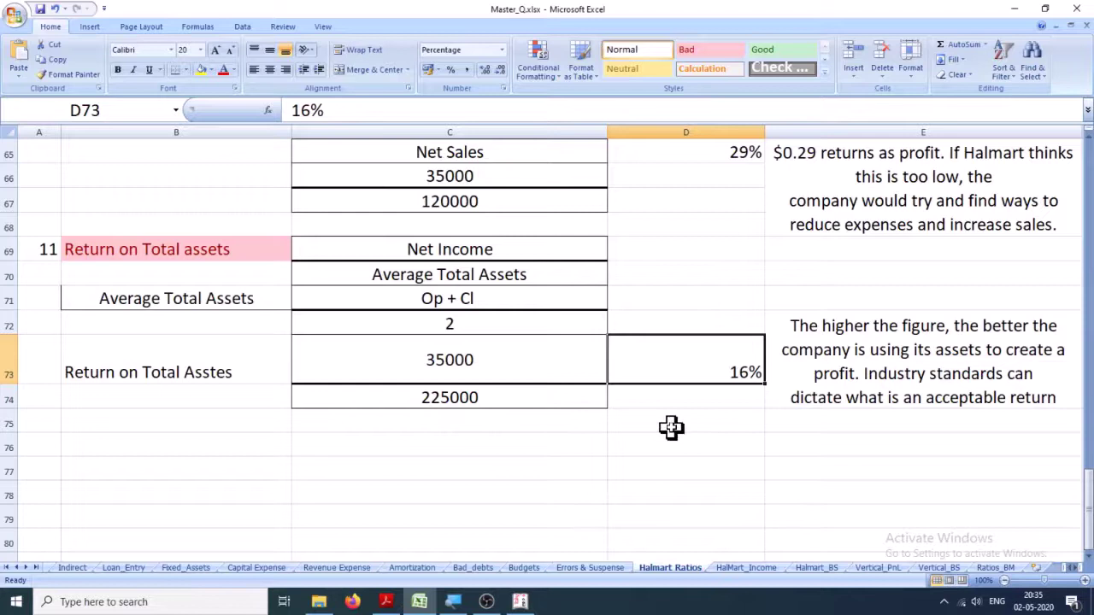
pyautogui.doubleClick(665, 371)
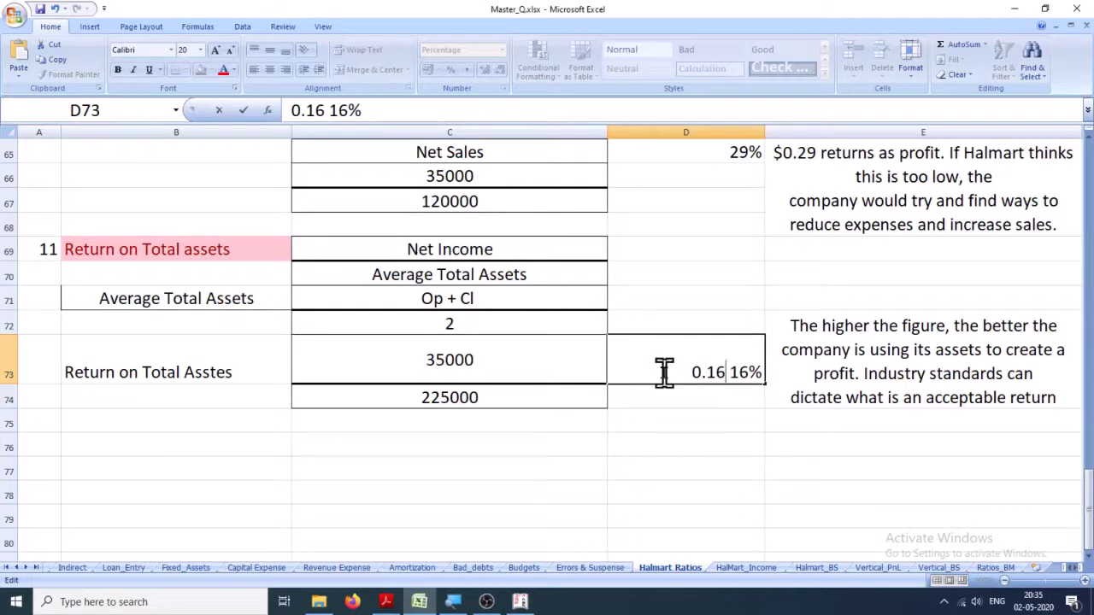
pyautogui.write('or')
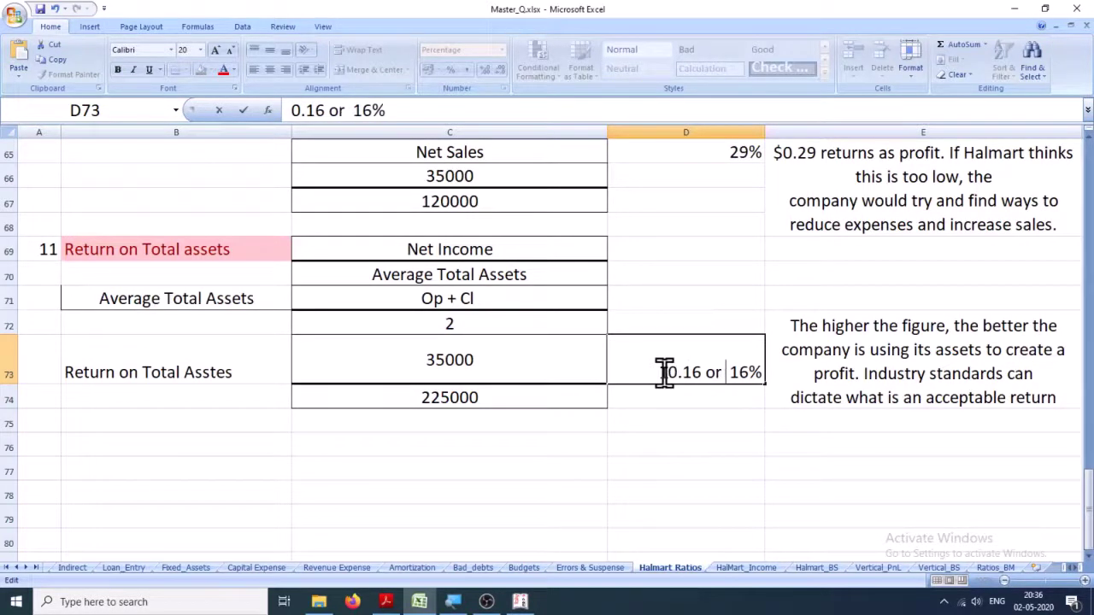
pyautogui.press('Return')
pyautogui.click(664, 371)
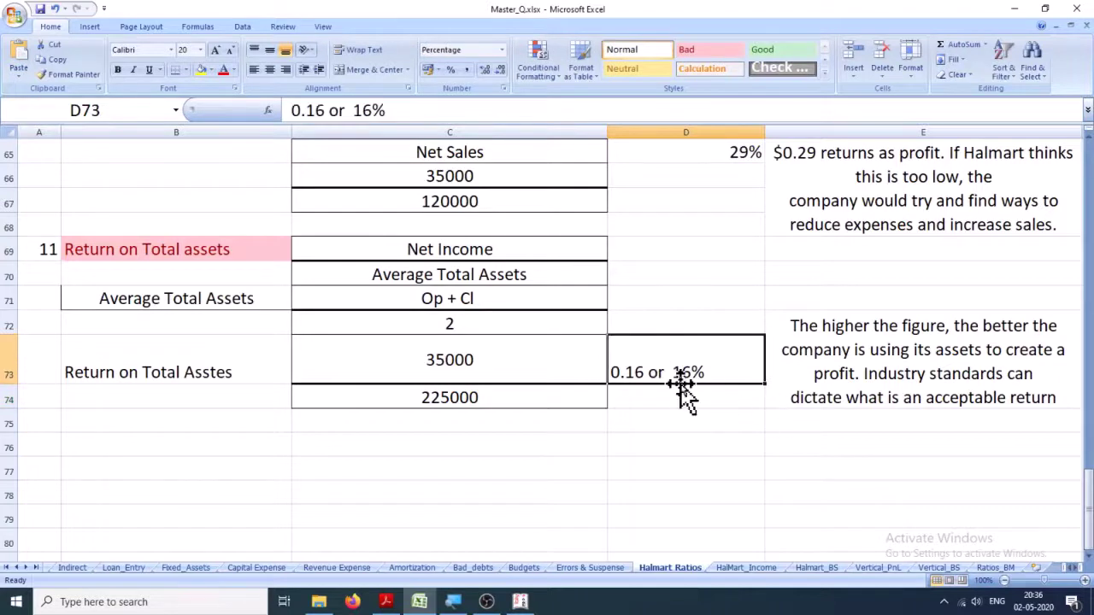
pyautogui.doubleClick(673, 370)
pyautogui.press('BackSpace')
pyautogui.click(688, 441)
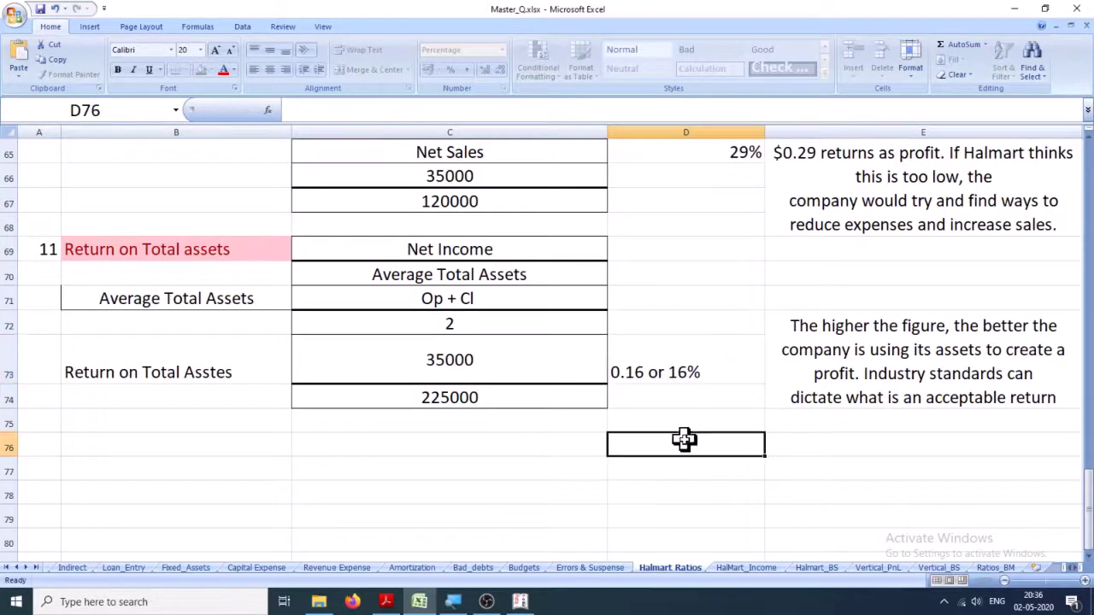
# Copy the Return on Total Assets block to the Ratios_BM sheet starting at A70.
pyautogui.moveTo(49, 250); pyautogui.dragTo(794, 403)
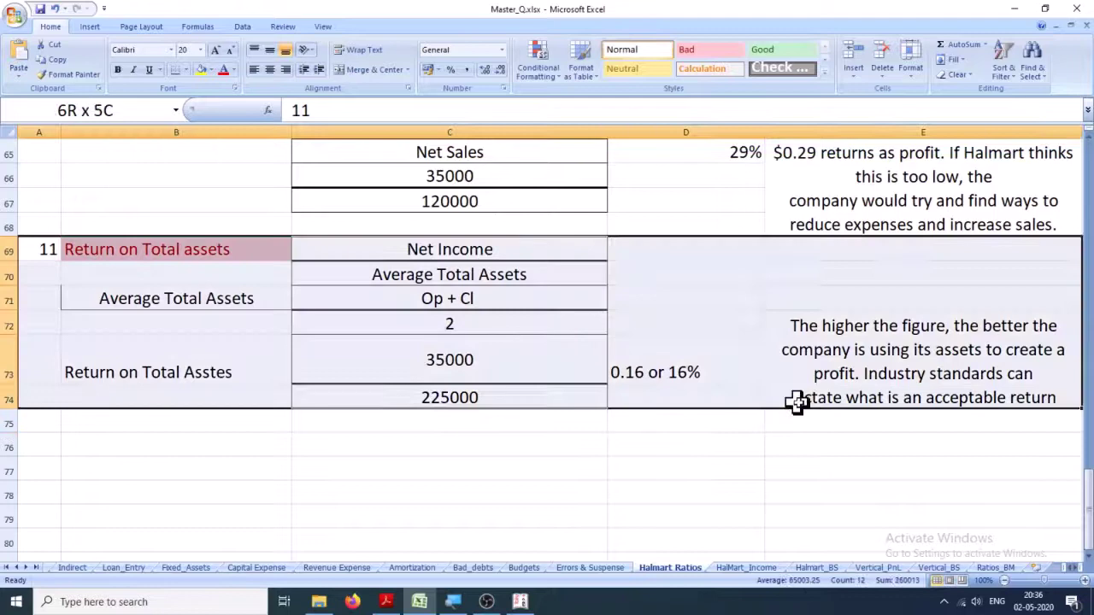
pyautogui.hotkey('ctrl', 'c')
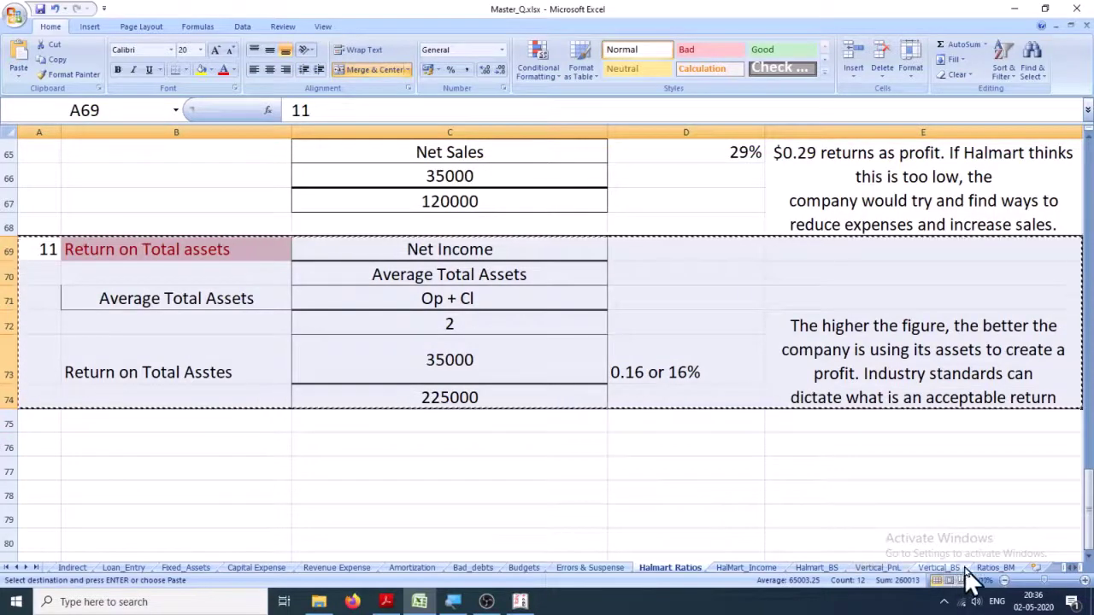
pyautogui.click(998, 567)
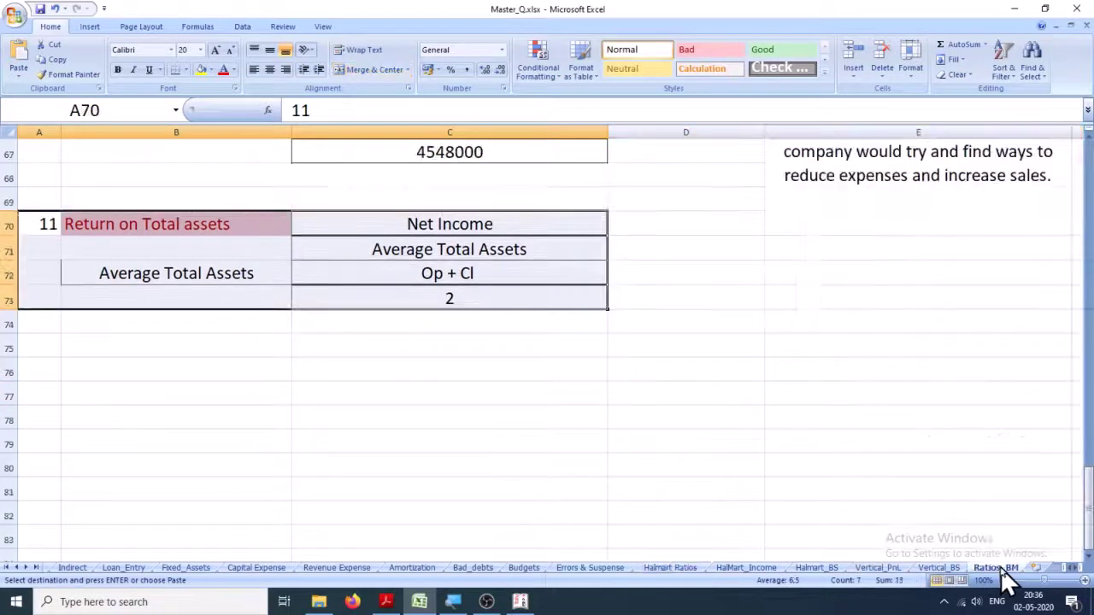
pyautogui.click(41, 224)
pyautogui.press('Return')
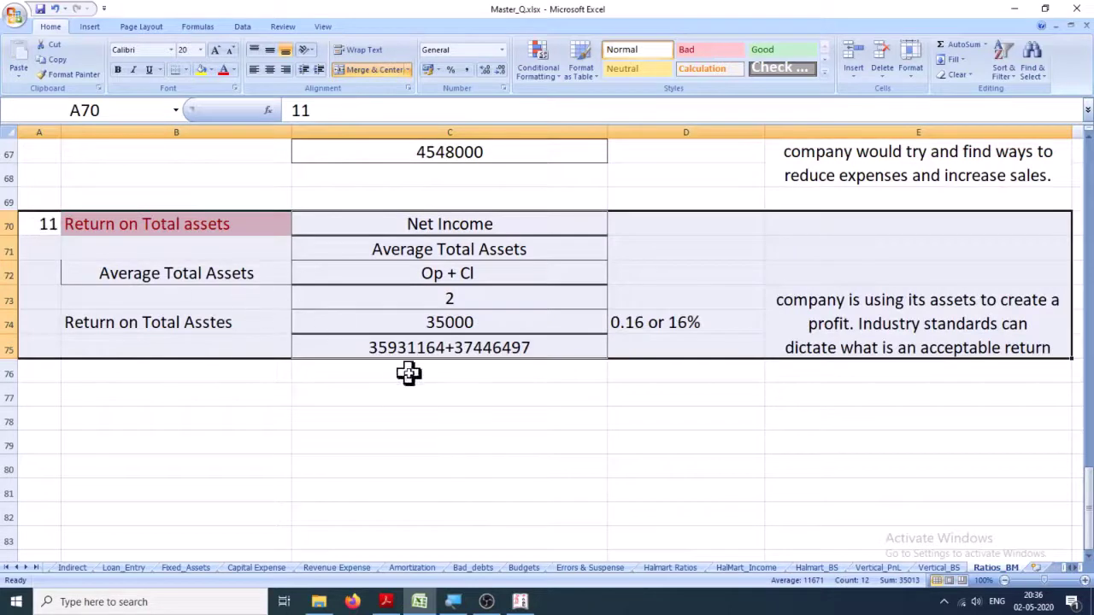
pyautogui.click(440, 395)
# Check C75's =C47 formula, then clear 35000 from C74 and the assets sum from C75.
pyautogui.click(443, 334)
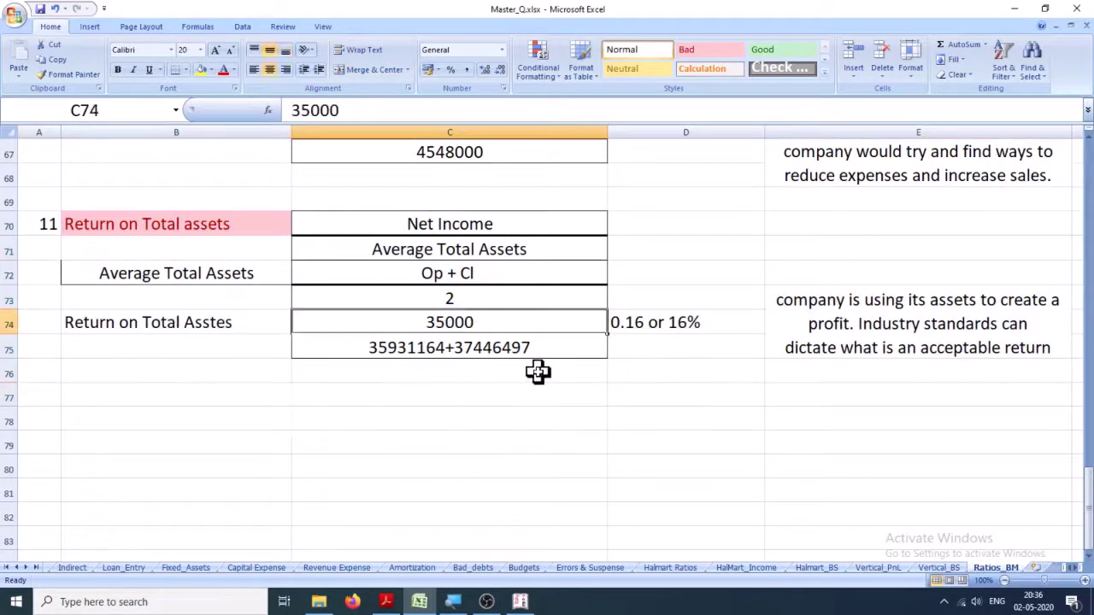
pyautogui.click(479, 358)
pyautogui.scroll(1, 473, 384)
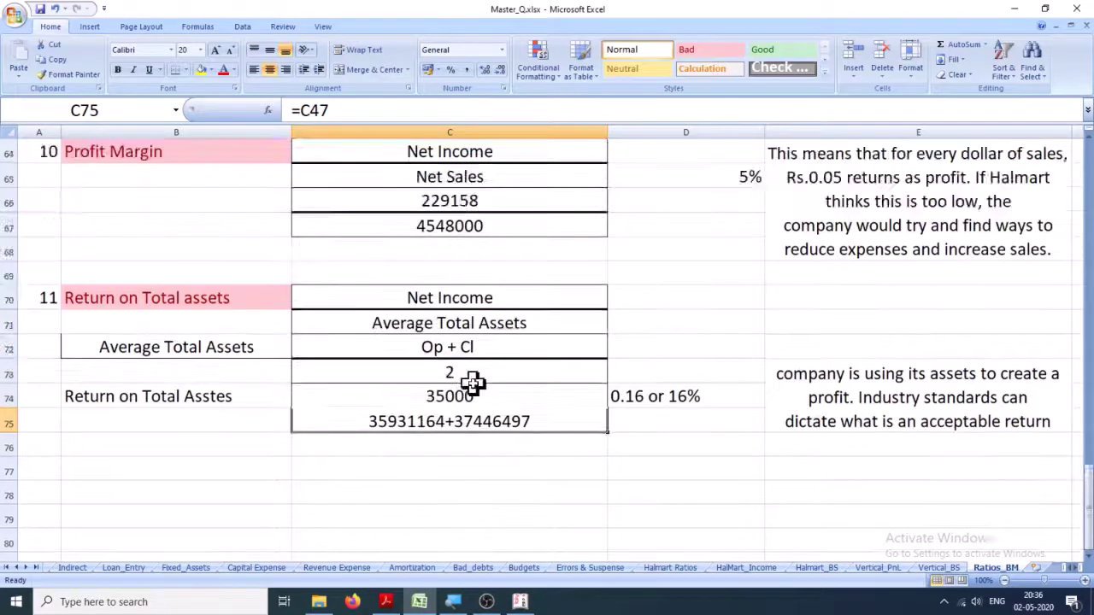
pyautogui.doubleClick(459, 421)
pyautogui.scroll(8, 530, 342)
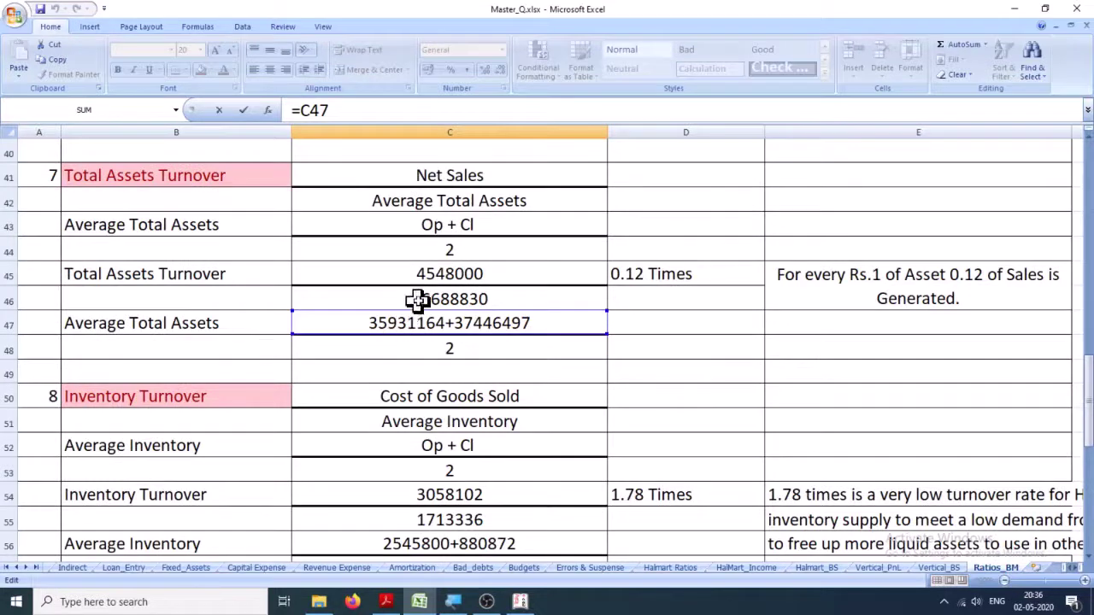
pyautogui.scroll(-5, 432, 301)
pyautogui.scroll(-4, 432, 301)
pyautogui.press('Escape')
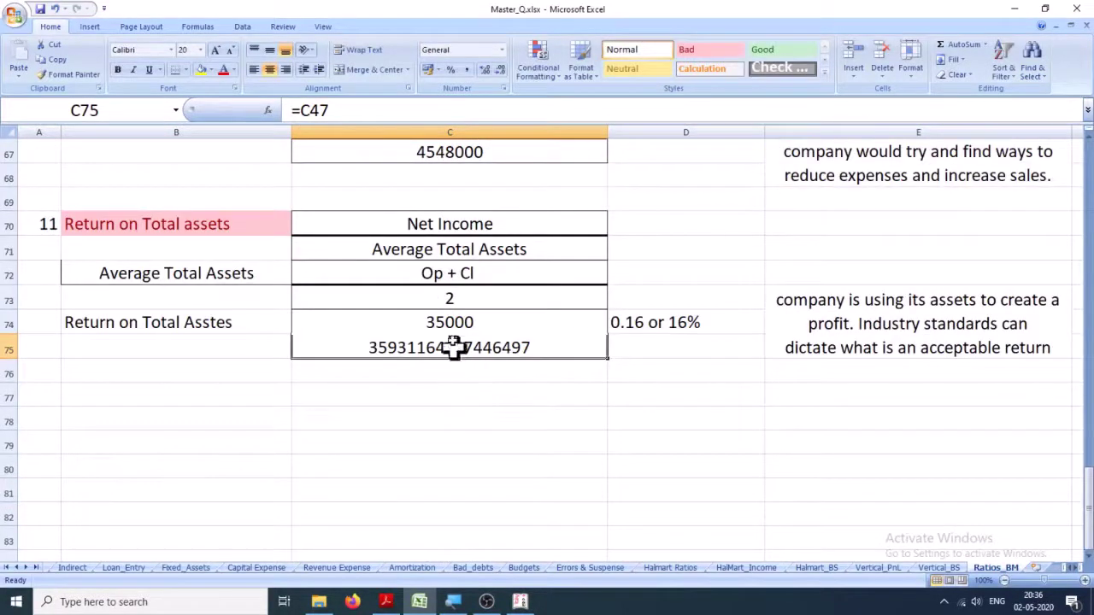
pyautogui.click(455, 321)
pyautogui.press('Delete')
pyautogui.click(454, 348)
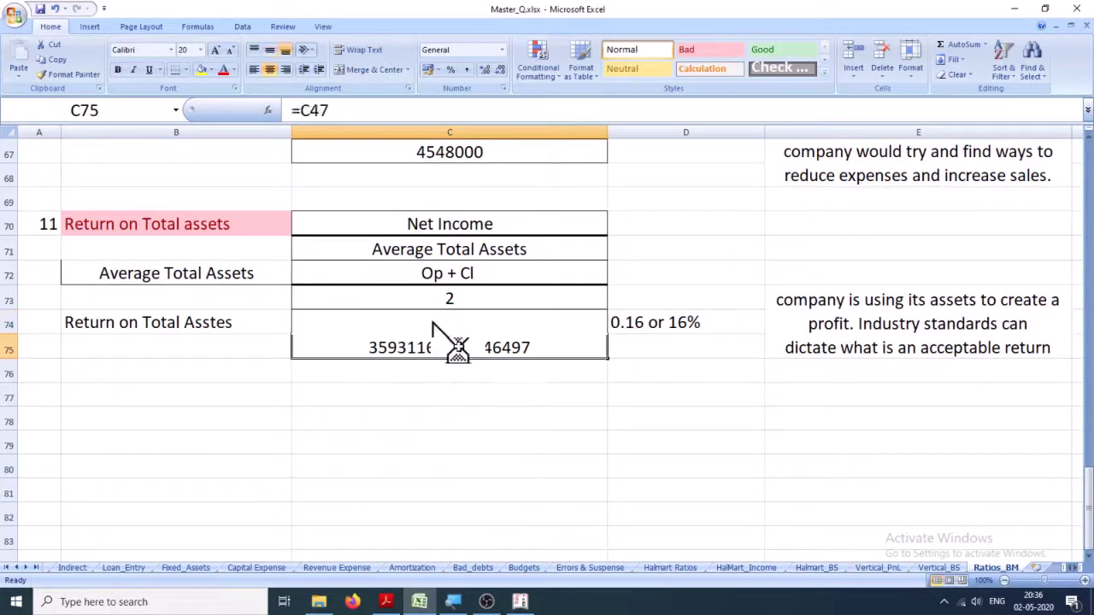
pyautogui.press('Delete')
pyautogui.click(465, 323)
pyautogui.scroll(3, 463, 308)
# Enter net income 229158 in C74 and link C75 to the average total assets 36688830.
pyautogui.scroll(-4, 478, 349)
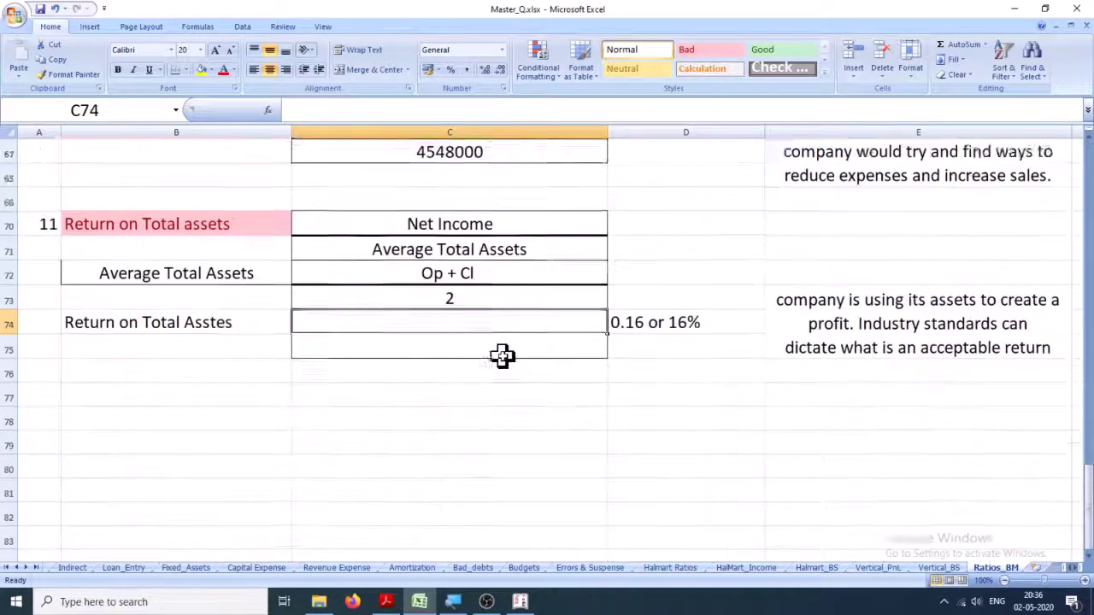
pyautogui.write('229158/')
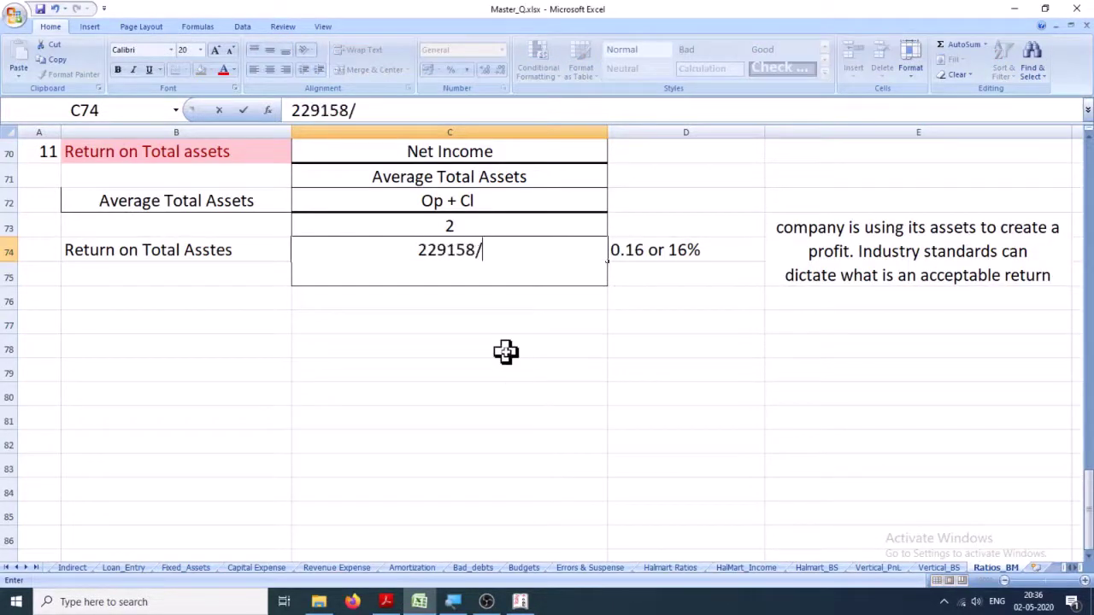
pyautogui.press('BackSpace')
pyautogui.press('Return')
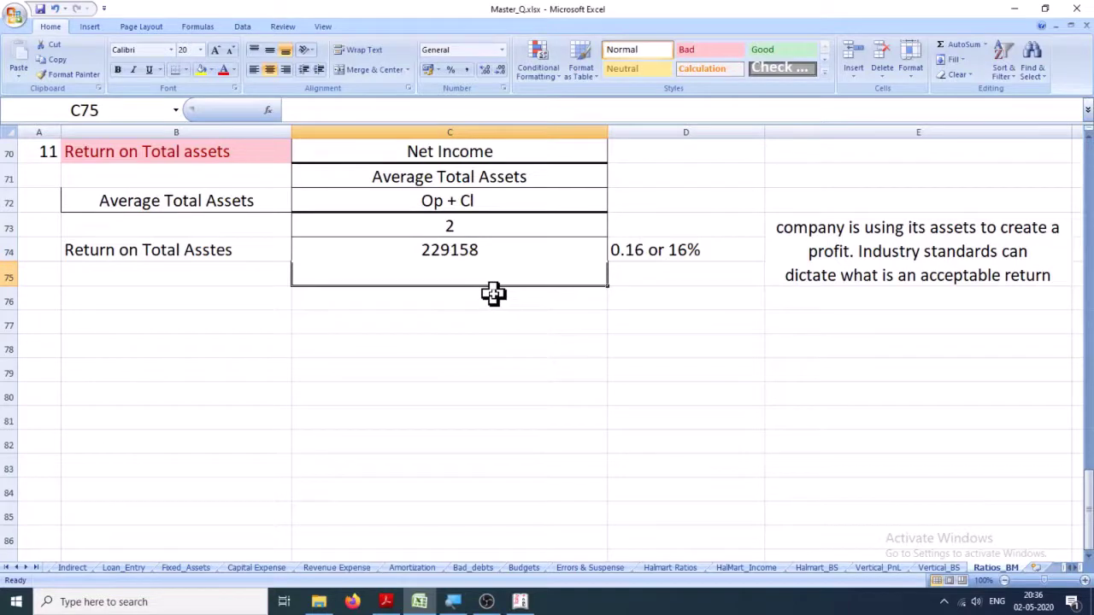
pyautogui.write('=')
pyautogui.scroll(9, 488, 293)
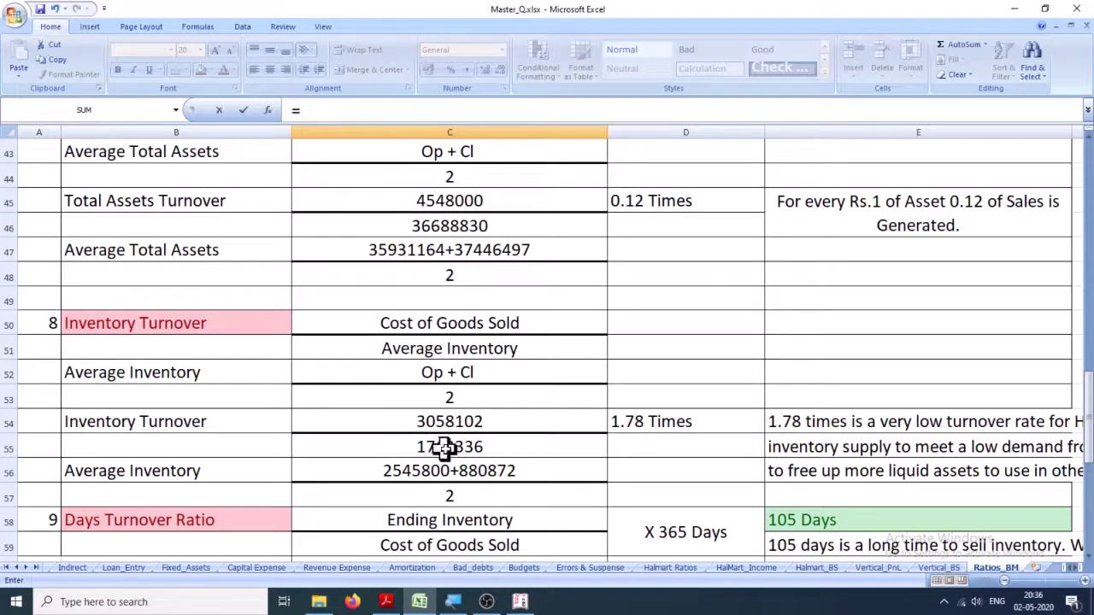
pyautogui.click(411, 231)
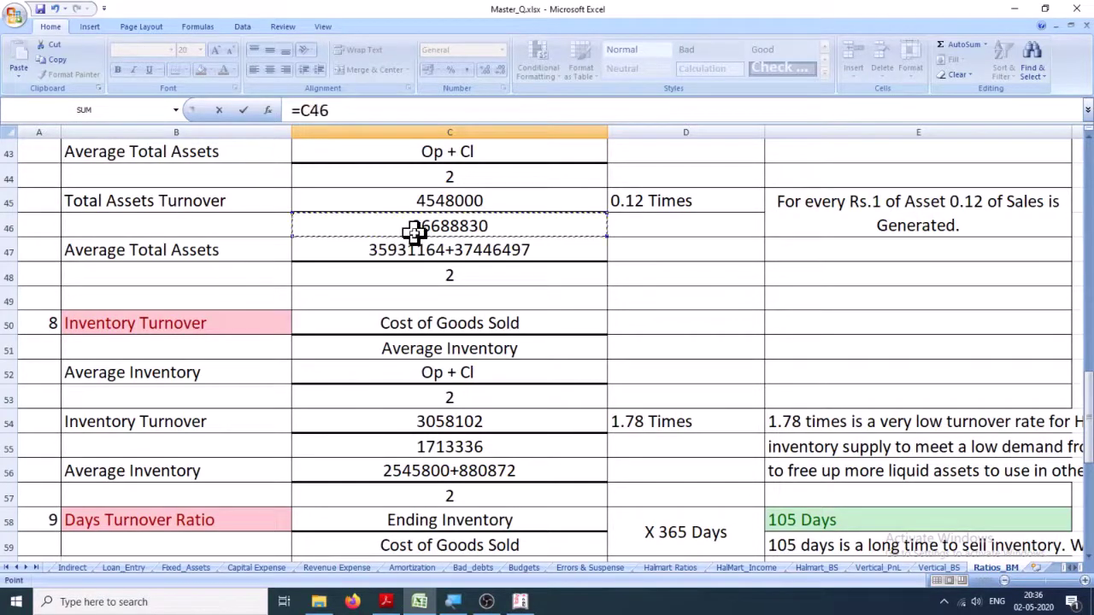
pyautogui.press('Escape')
pyautogui.scroll(-2, 564, 470)
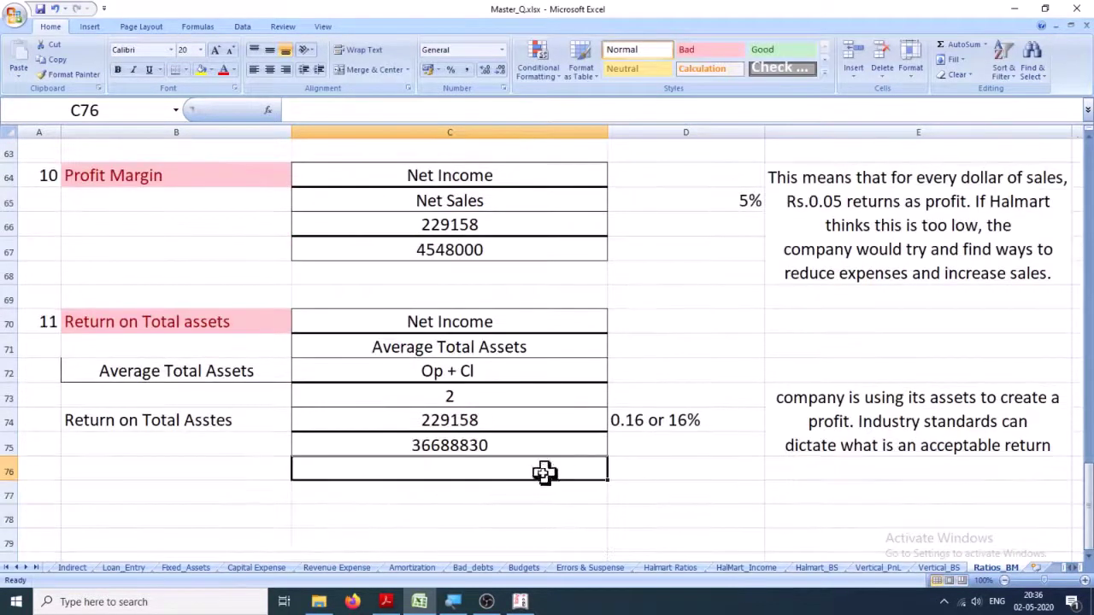
# Calculate =C74/C75 in C77, giving 0.006245988.
pyautogui.click(420, 421)
pyautogui.write('=')
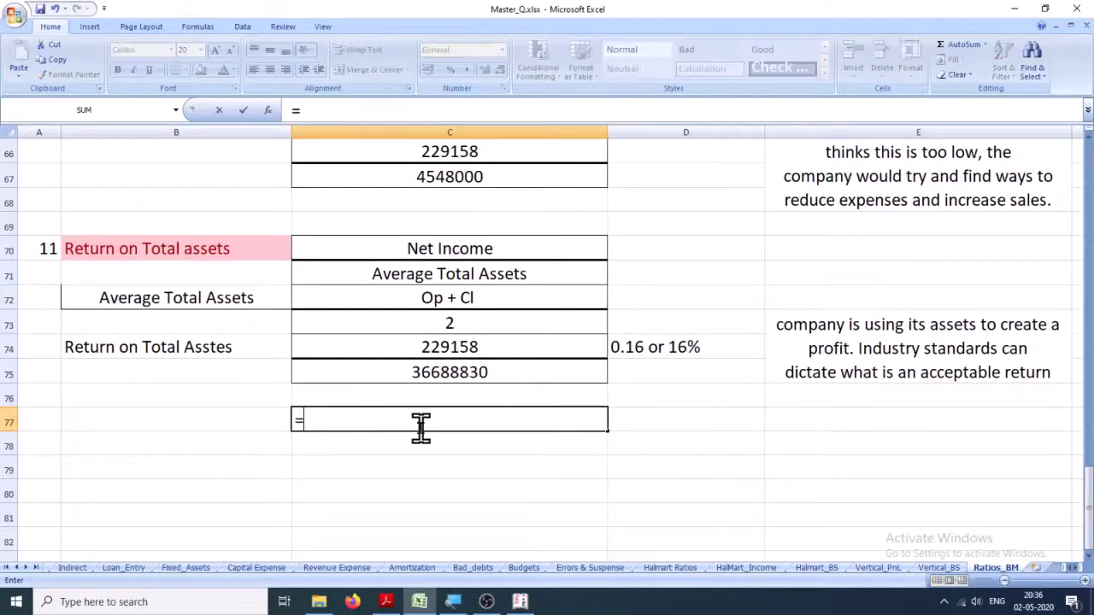
pyautogui.press('Up')
pyautogui.press('Up')
pyautogui.press('Up')
pyautogui.write('/')
pyautogui.press('Up')
pyautogui.press('Up')
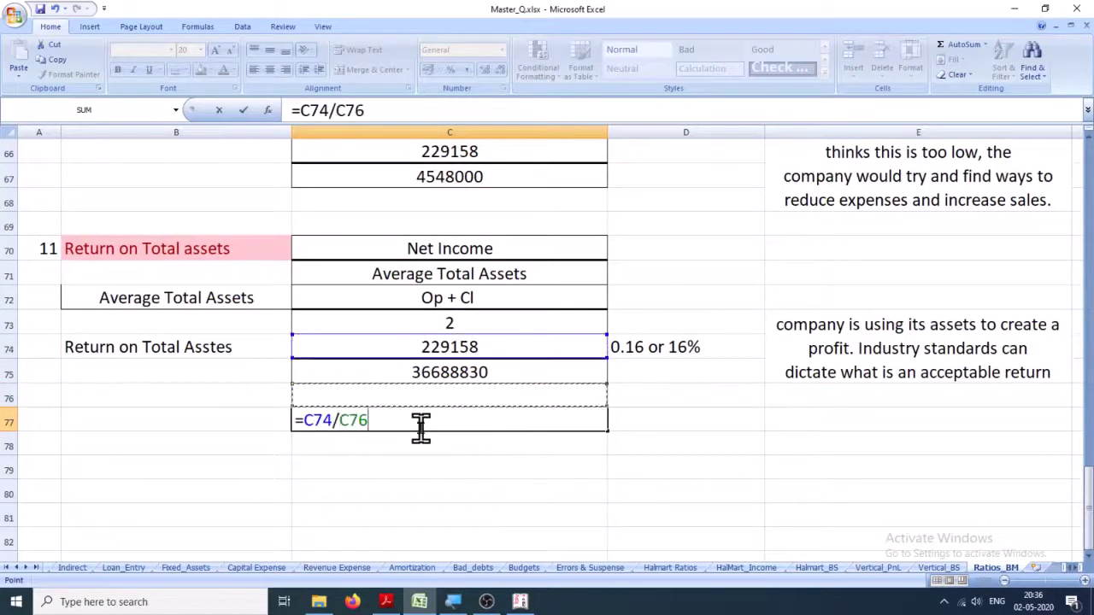
pyautogui.press('Return')
pyautogui.click(420, 425)
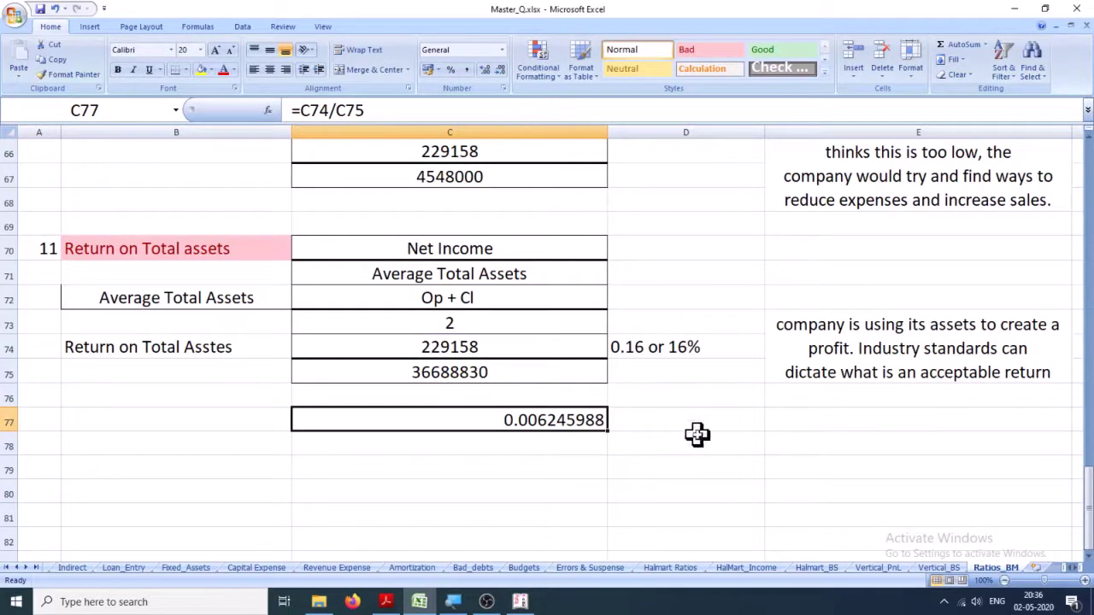
# Change the D74 result from 0.16 to 0.006.
pyautogui.doubleClick(645, 346)
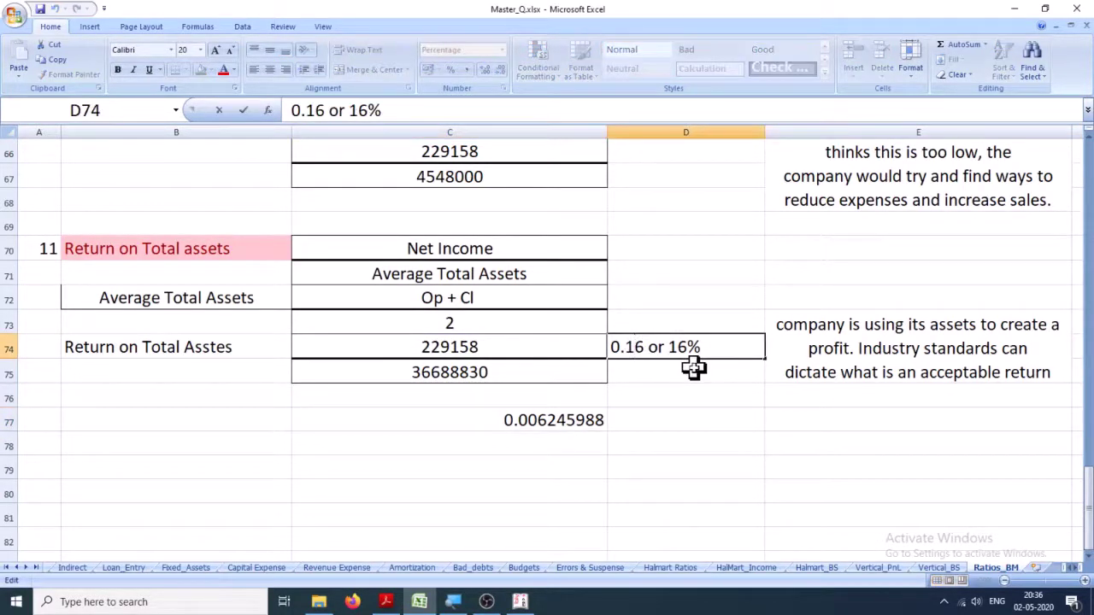
pyautogui.press('BackSpace')
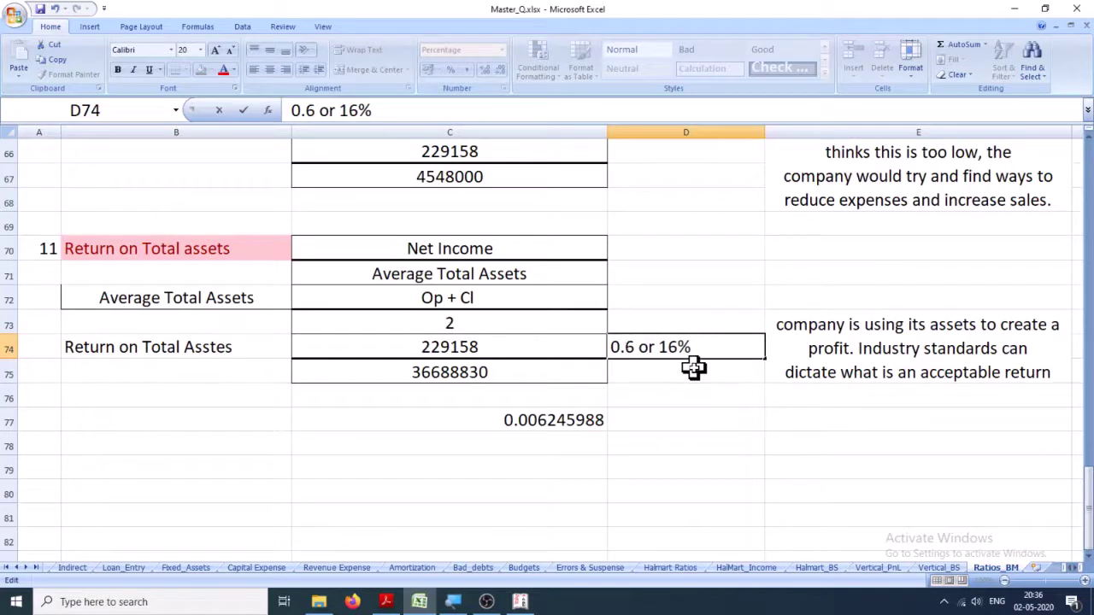
pyautogui.write('00')
pyautogui.press('Return')
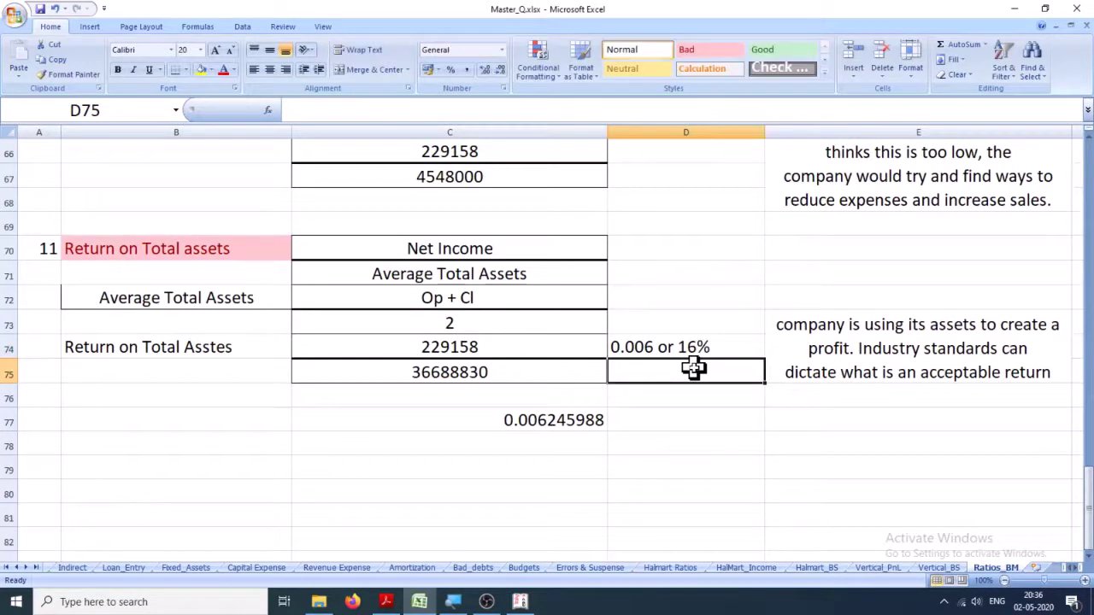
pyautogui.press('Up')
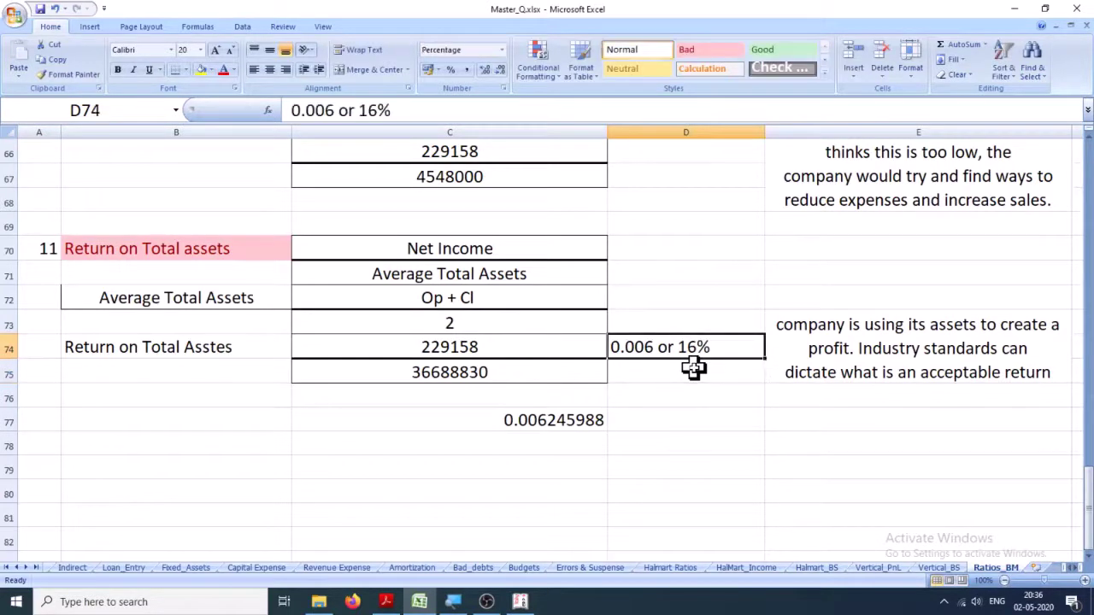
# Recheck the C75, C77 and C74 values before rewriting the D74 note.
pyautogui.click(415, 378)
pyautogui.click(479, 417)
pyautogui.click(458, 349)
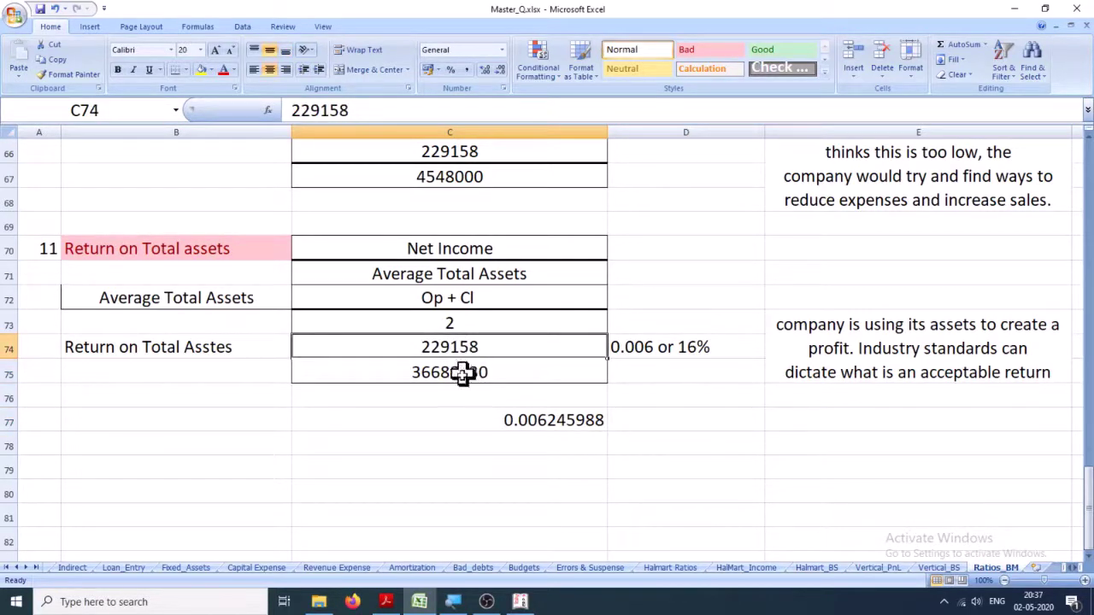
pyautogui.click(446, 397)
pyautogui.click(457, 367)
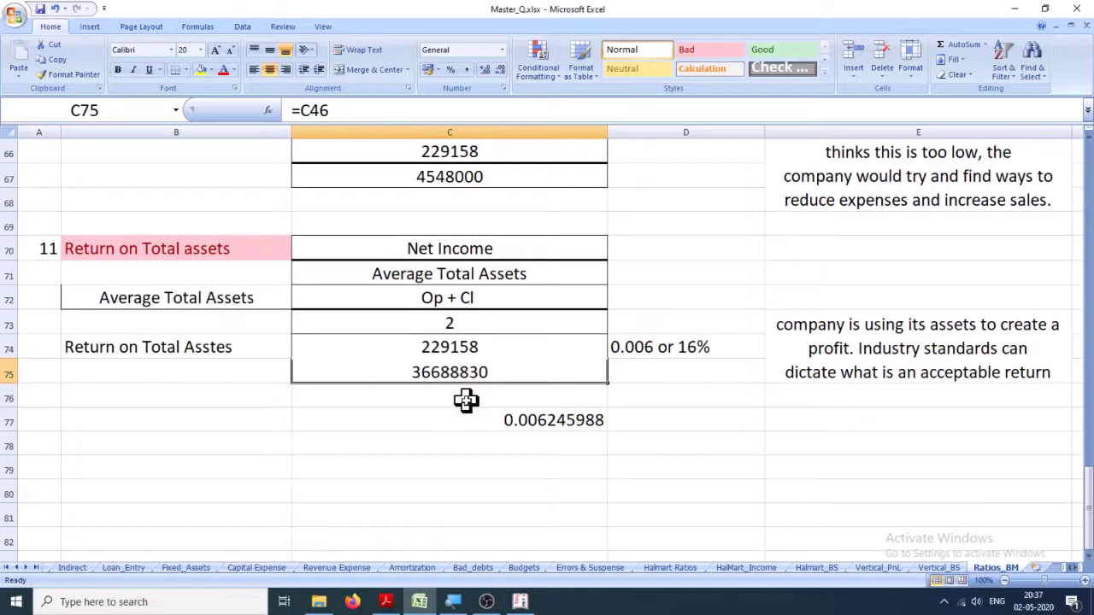
pyautogui.click(447, 396)
pyautogui.click(458, 371)
pyautogui.click(530, 465)
pyautogui.click(500, 420)
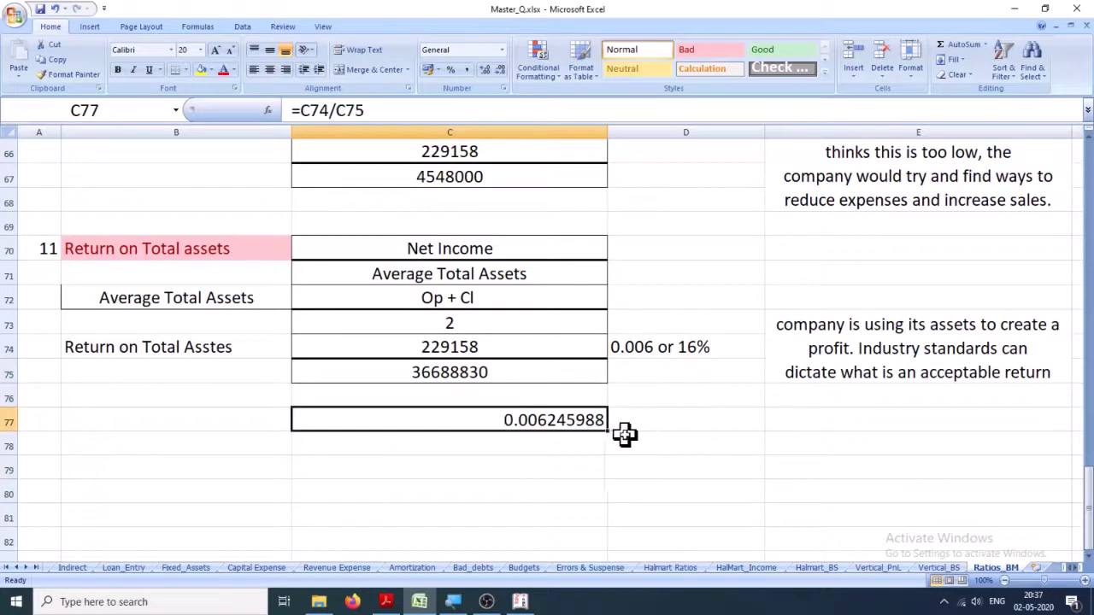
pyautogui.doubleClick(725, 346)
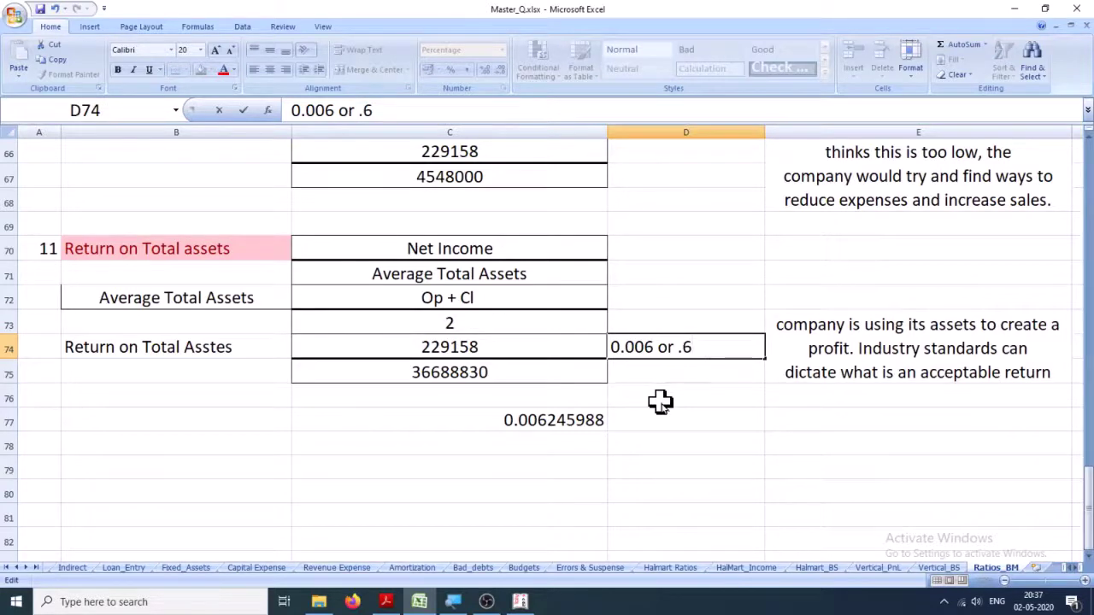
# Finish D74 as '0.006 or .6%' and delete the 0.006245988 helper ratio in C77.
pyautogui.write('%')
pyautogui.press('Return')
pyautogui.click(660, 401)
pyautogui.press('Down')
pyautogui.press('Left')
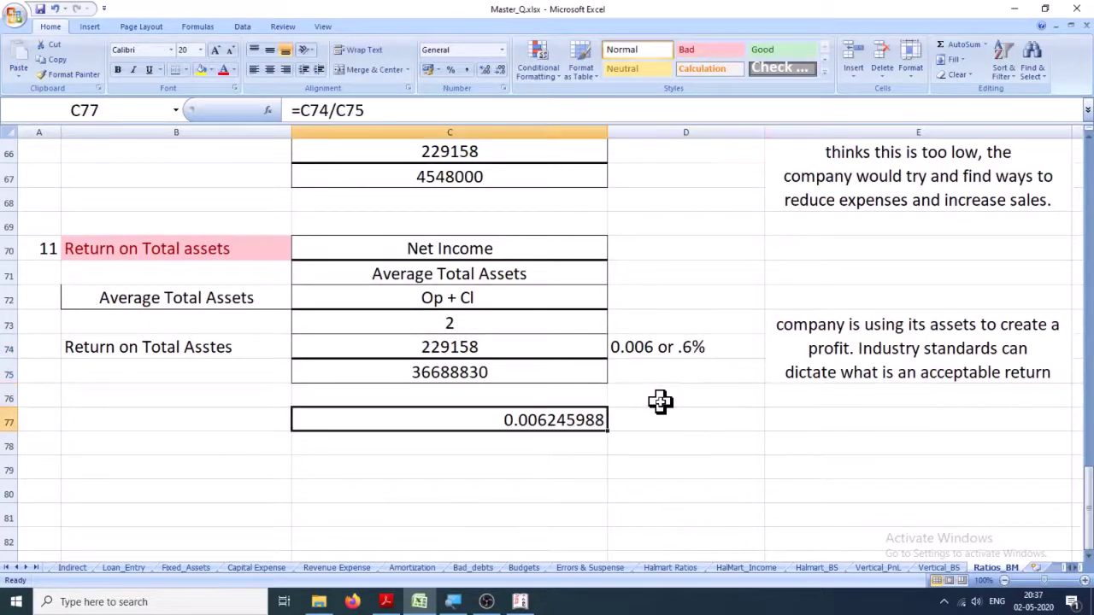
pyautogui.press('Delete')
pyautogui.press('Up')
pyautogui.press('Up')
# Make row 74 taller so the full interpretation text in column E shows.
pyautogui.press('Up')
pyautogui.press('Up')
pyautogui.press('Right')
pyautogui.press('Right')
pyautogui.press('Down')
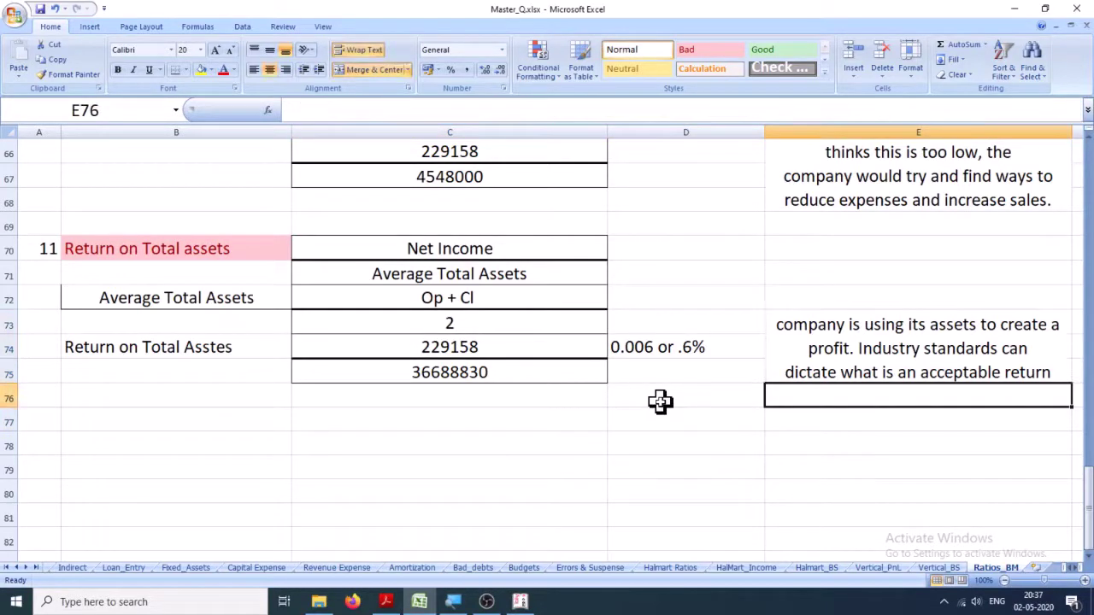
pyautogui.press('Up')
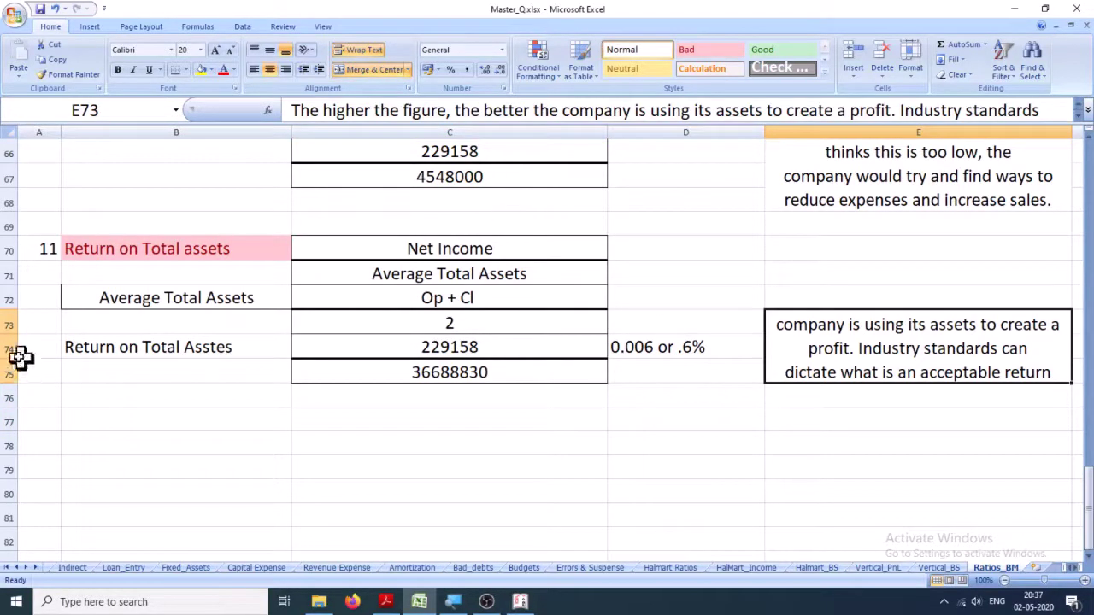
pyautogui.moveTo(4, 354); pyautogui.dragTo(5, 390)
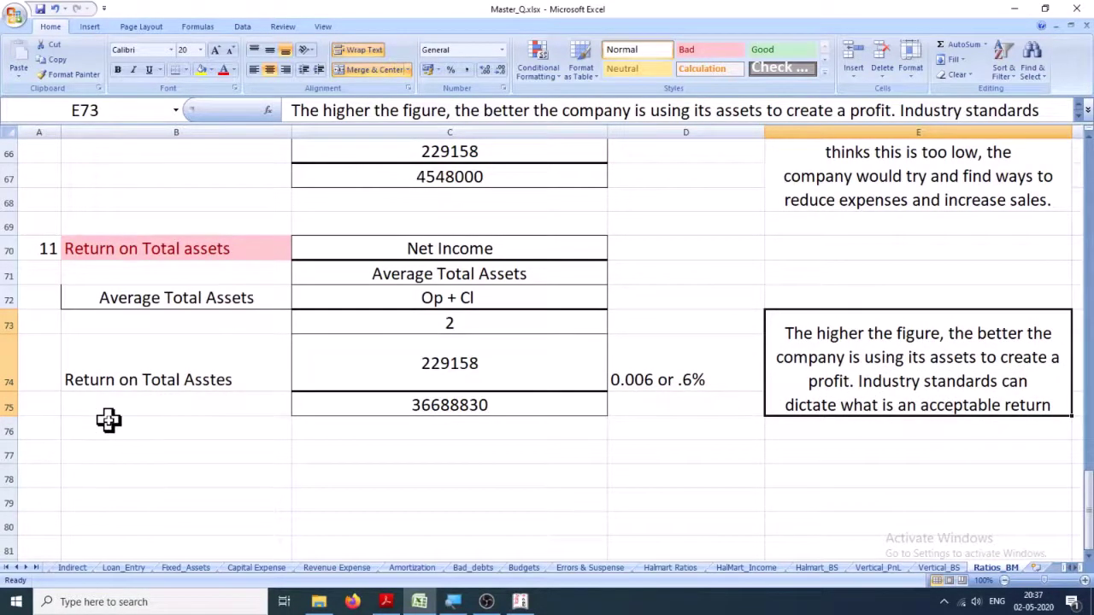
# Return to the Profitability_Ratios PDF and scroll to the Return on Equity section.
pyautogui.hotkey('alt', 'Tab')
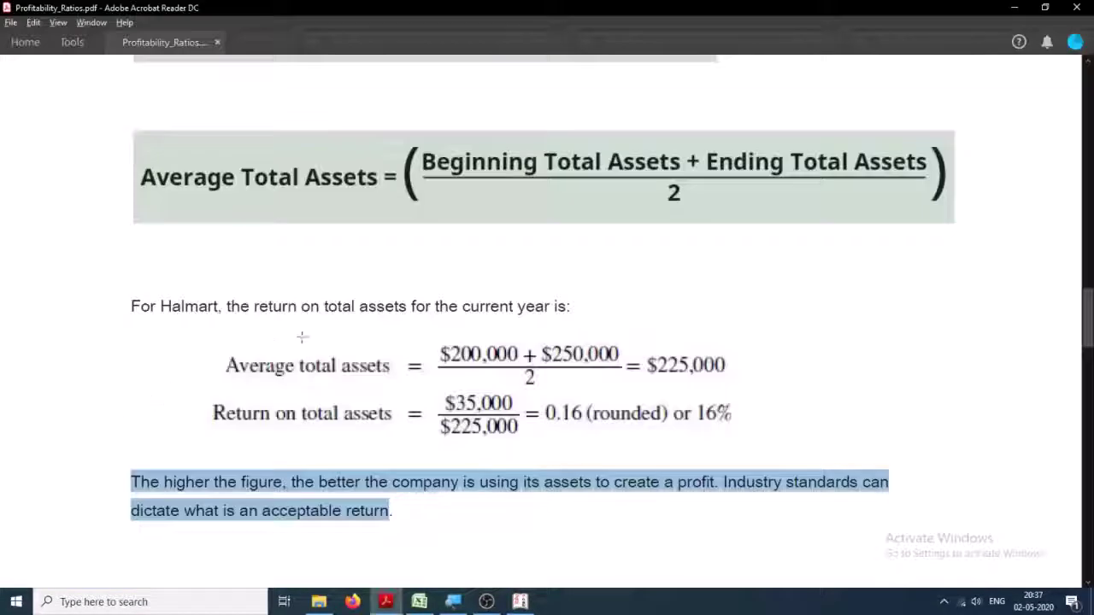
pyautogui.scroll(5, 302, 337)
pyautogui.scroll(-7, 302, 342)
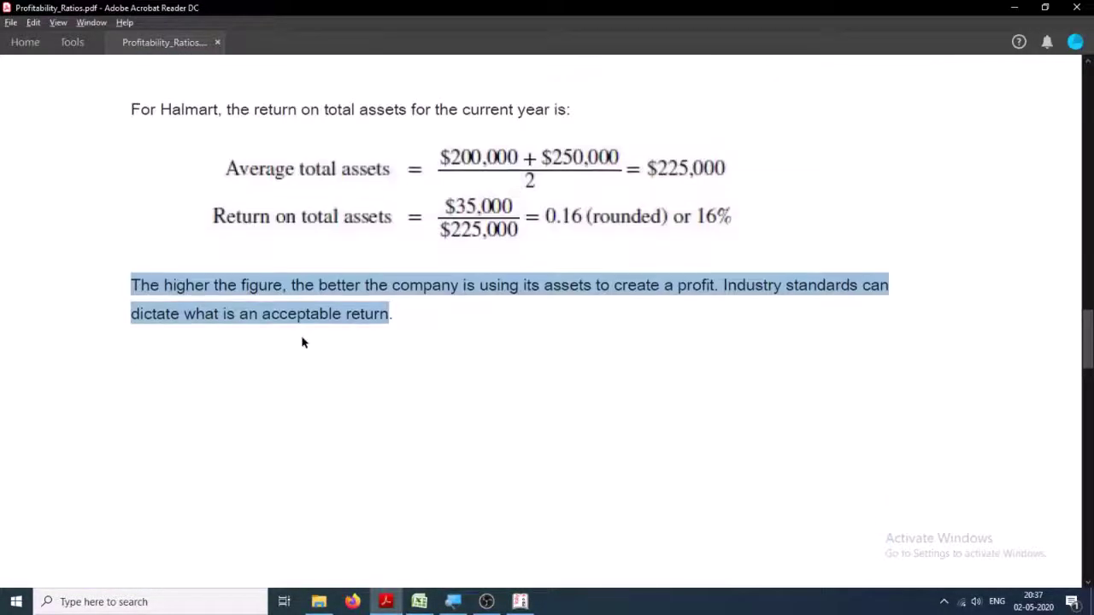
pyautogui.scroll(-8, 302, 342)
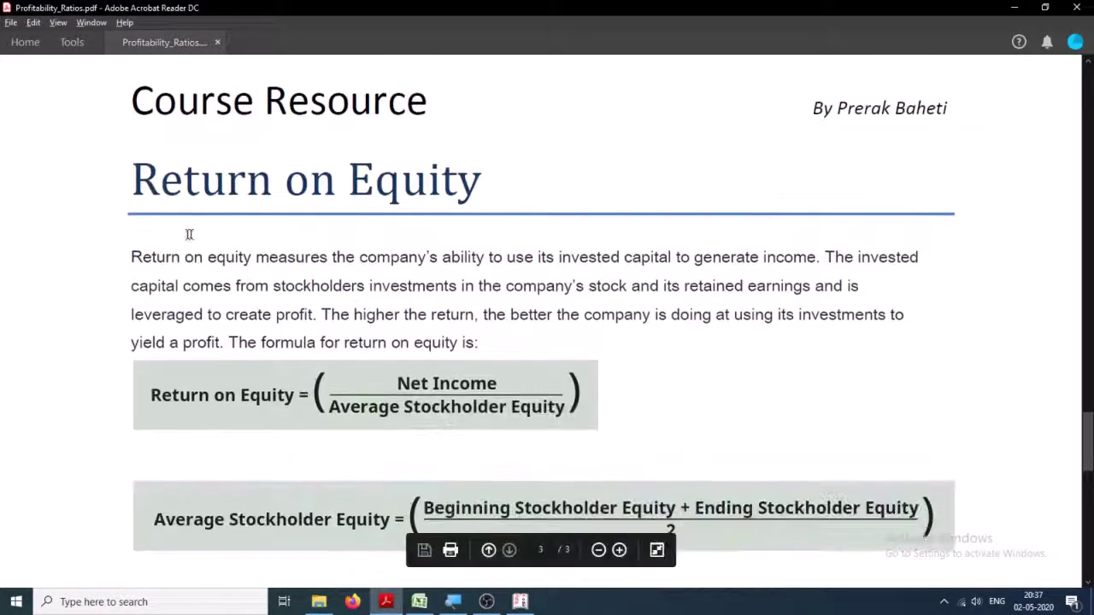